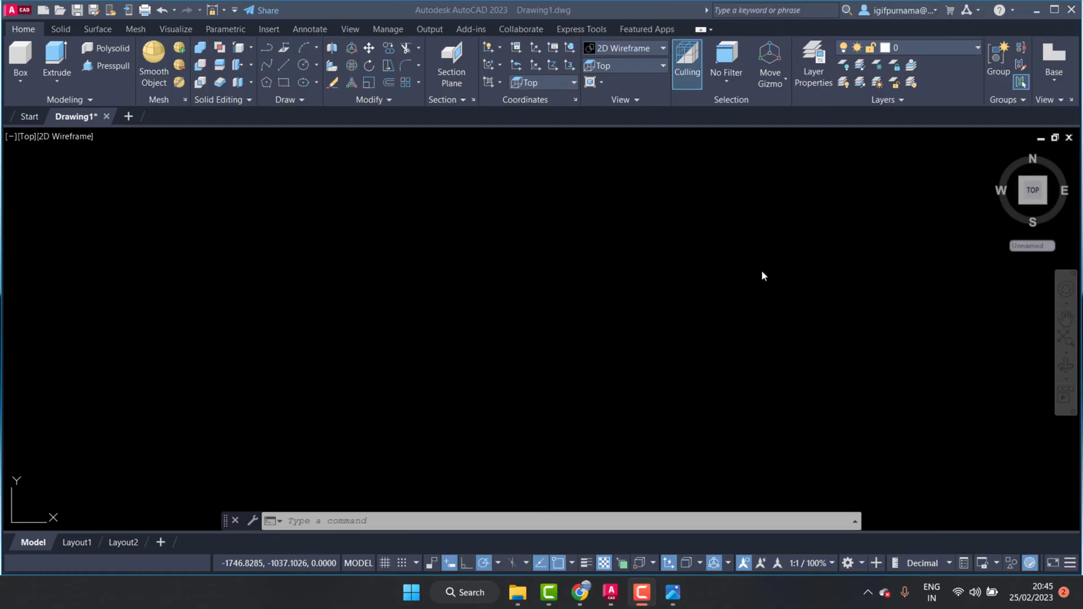
# Step: Move the reference drawing image to the right side of the screen, then return to AutoCAD
pyautogui.click(673, 592)
pyautogui.moveTo(570, 32); pyautogui.dragTo(719, 29)
pyautogui.scroll(1, 714, 153)
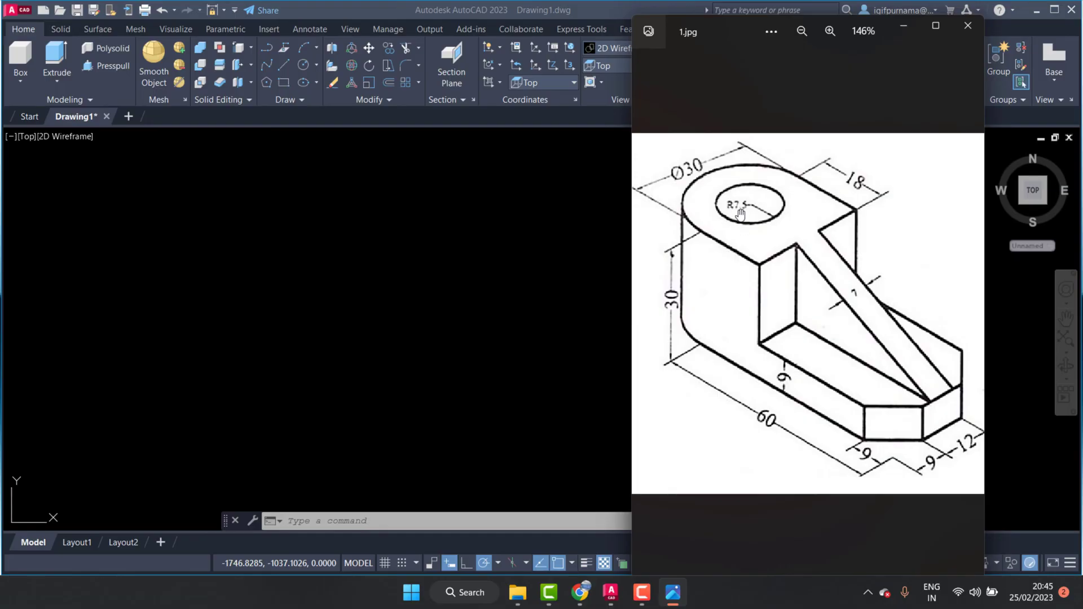
pyautogui.click(470, 170)
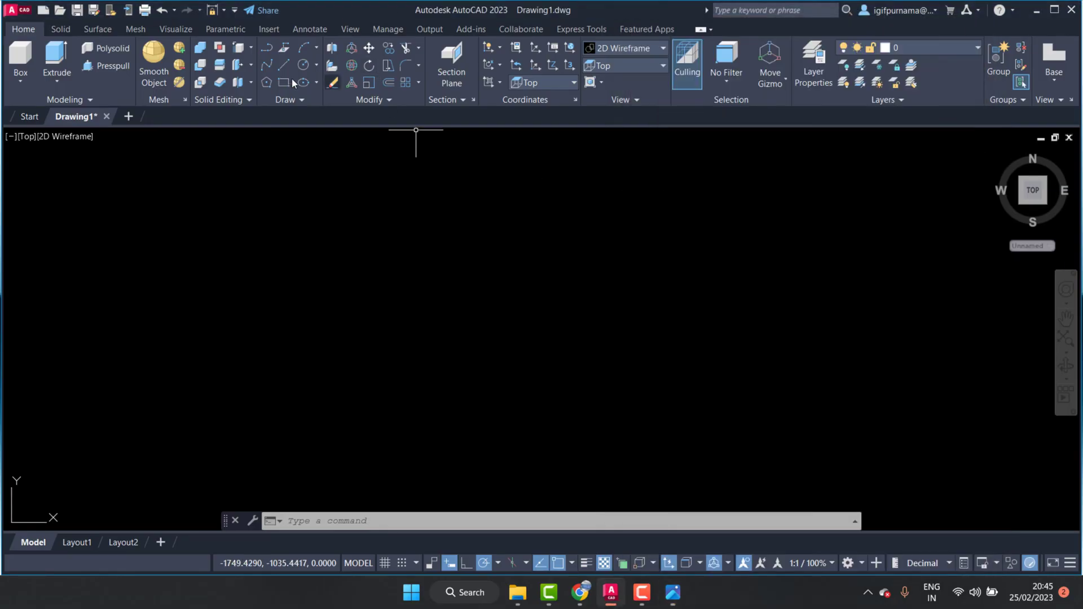
# Step: Draw a circle of radius 15 as the boss outline
pyautogui.click(302, 66)
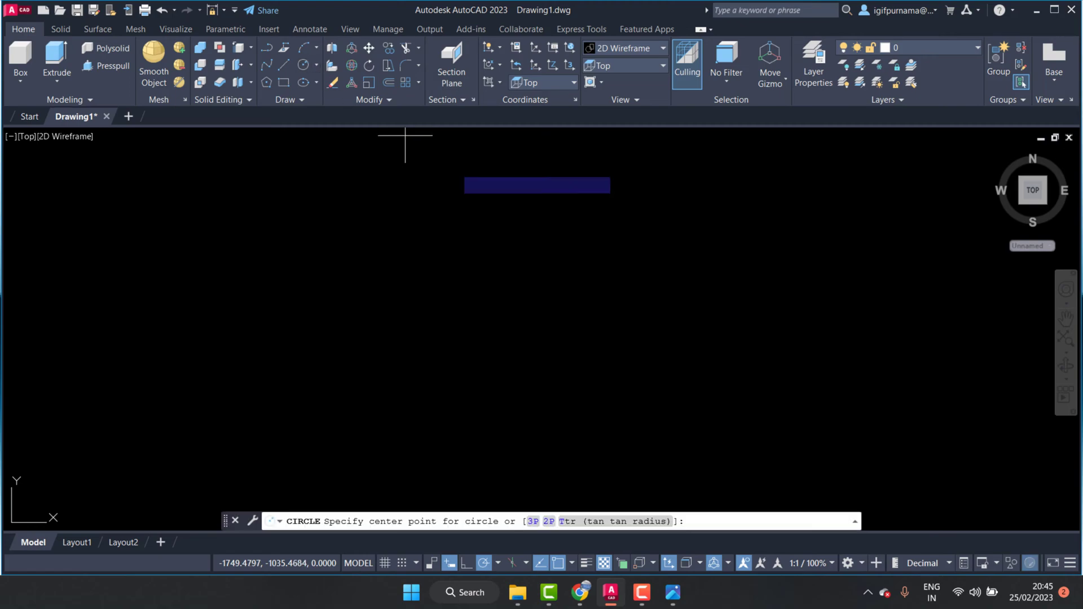
pyautogui.click(540, 265)
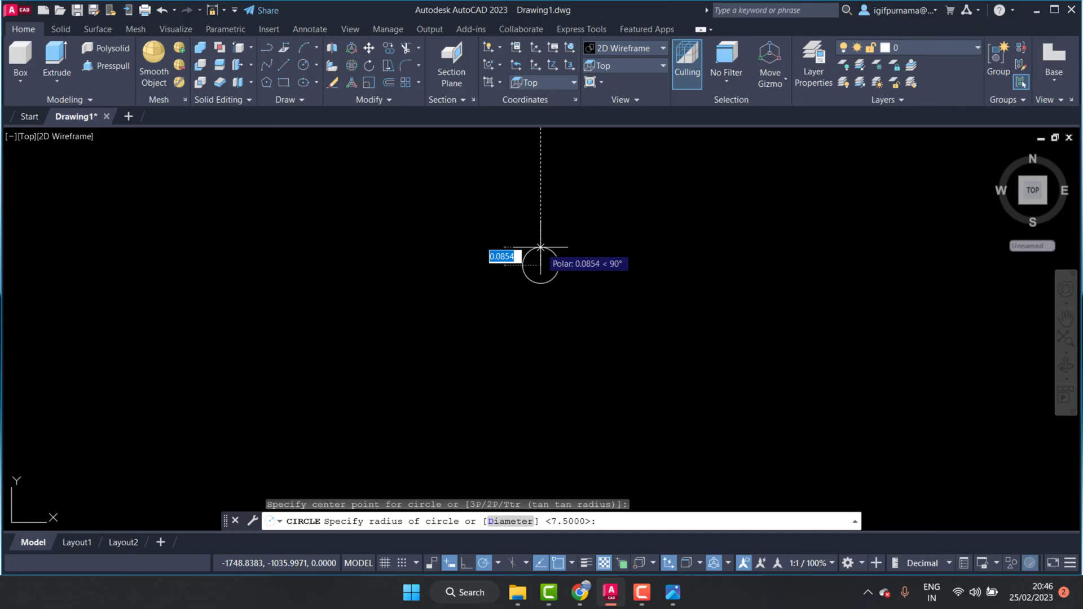
pyautogui.write('15')
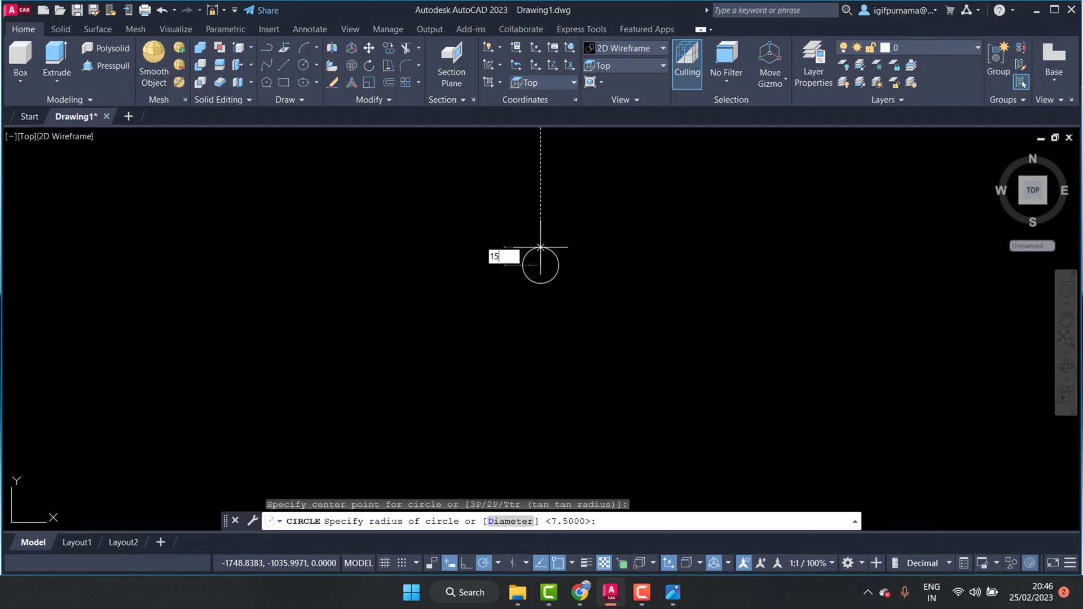
pyautogui.press('Return')
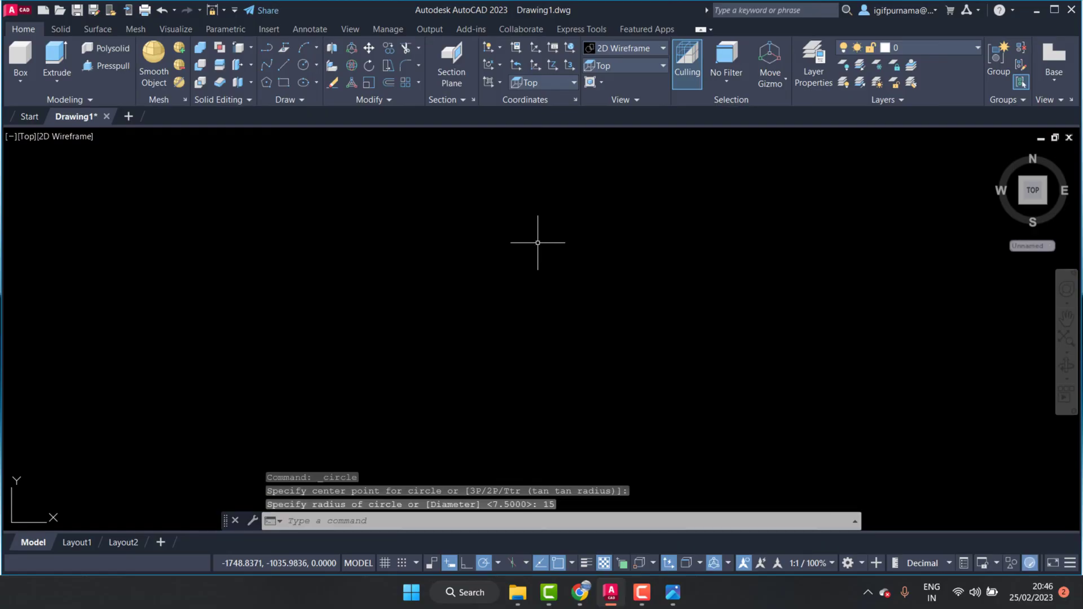
pyautogui.scroll(4, 536, 240)
pyautogui.scroll(-2, 556, 201)
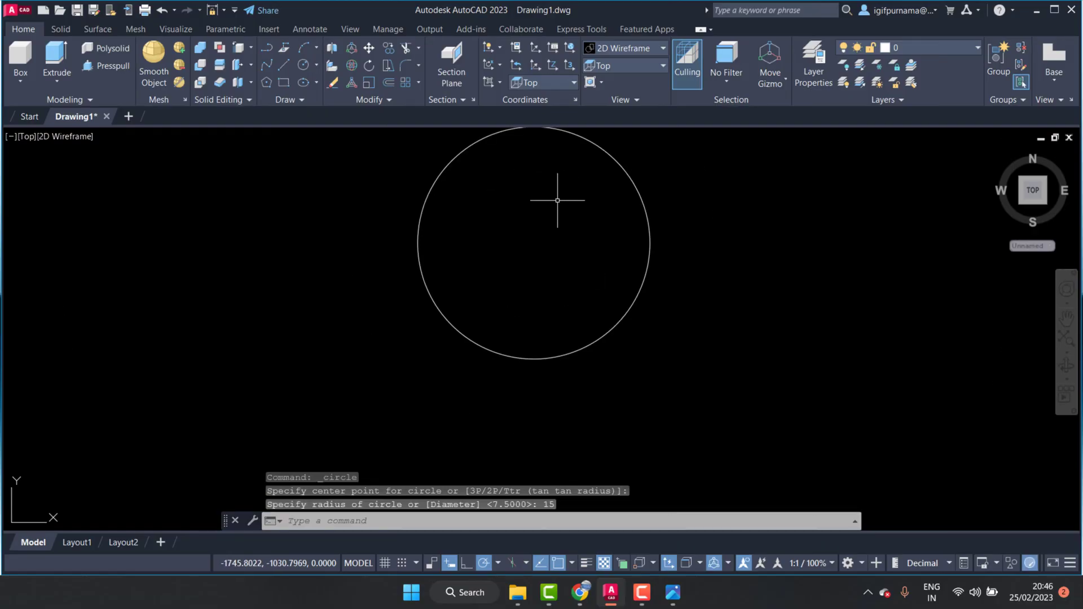
pyautogui.scroll(-3, 620, 172)
pyautogui.scroll(3, 632, 166)
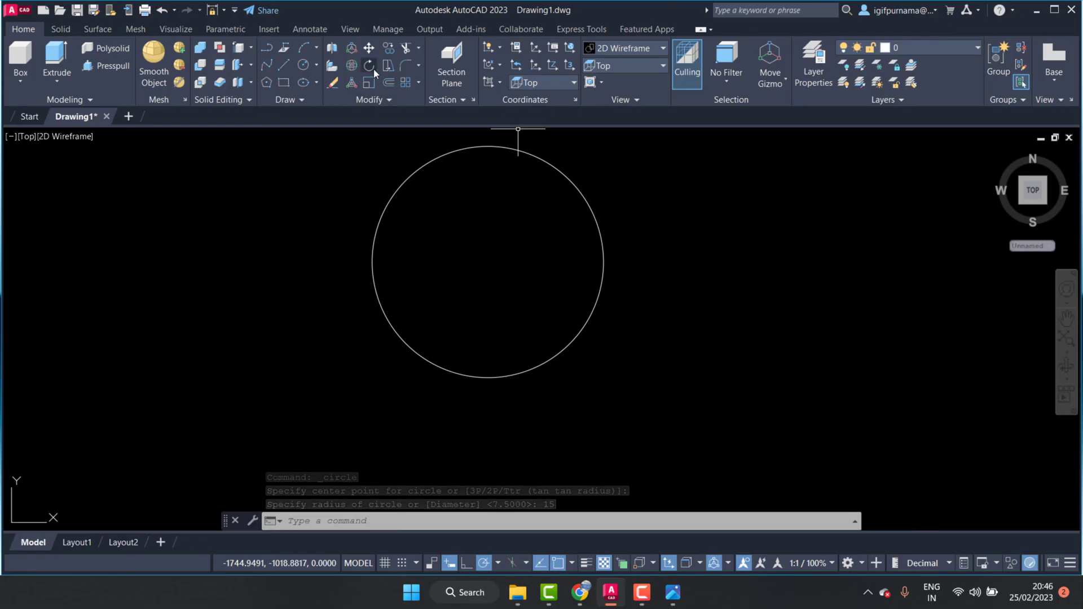
# Step: Draw a concentric radius-7.5 hole circle at the same centre and recheck the reference
pyautogui.click(303, 66)
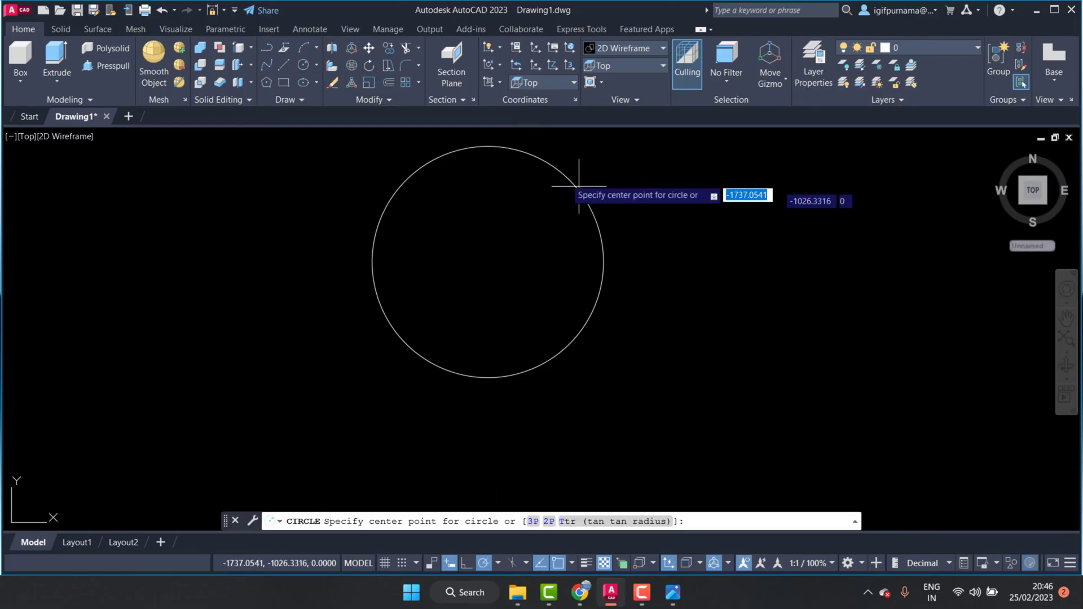
pyautogui.click(488, 262)
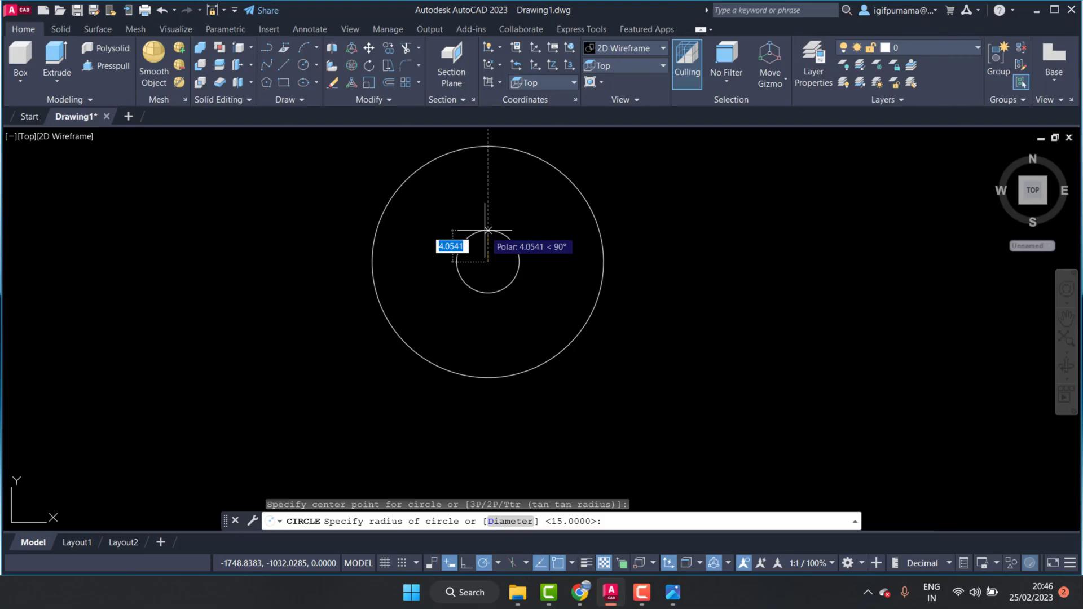
pyautogui.write('7.5')
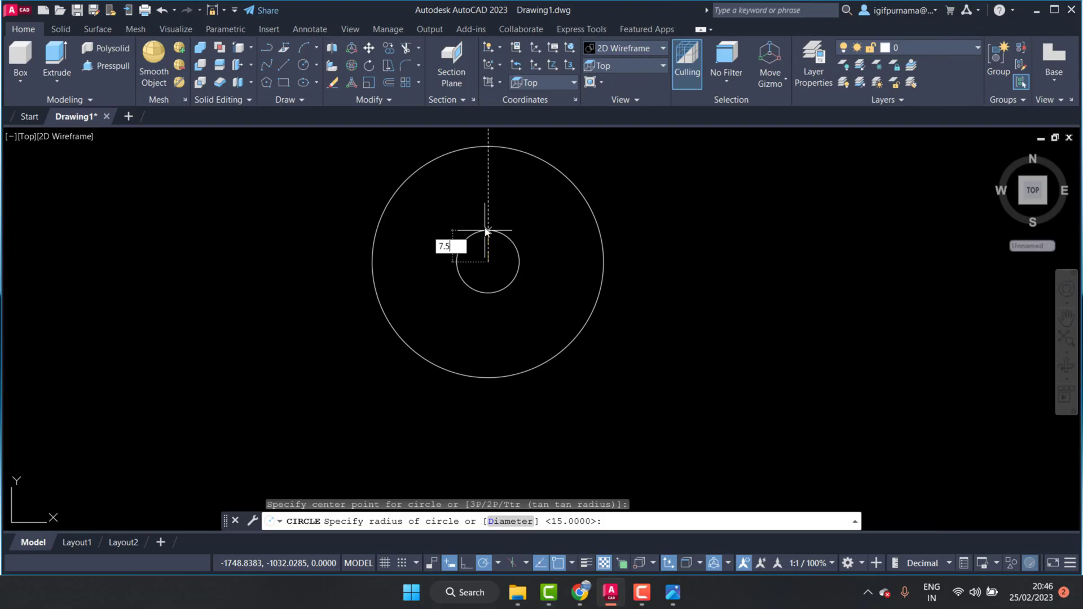
pyautogui.press('Return')
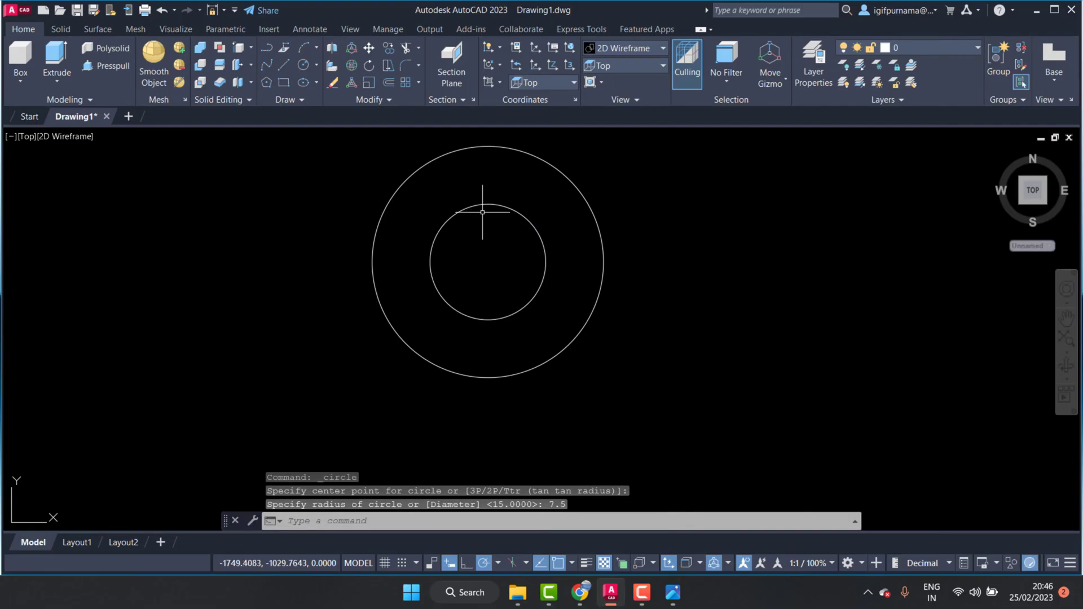
pyautogui.scroll(-2, 482, 212)
pyautogui.scroll(-2, 483, 212)
pyautogui.click(673, 592)
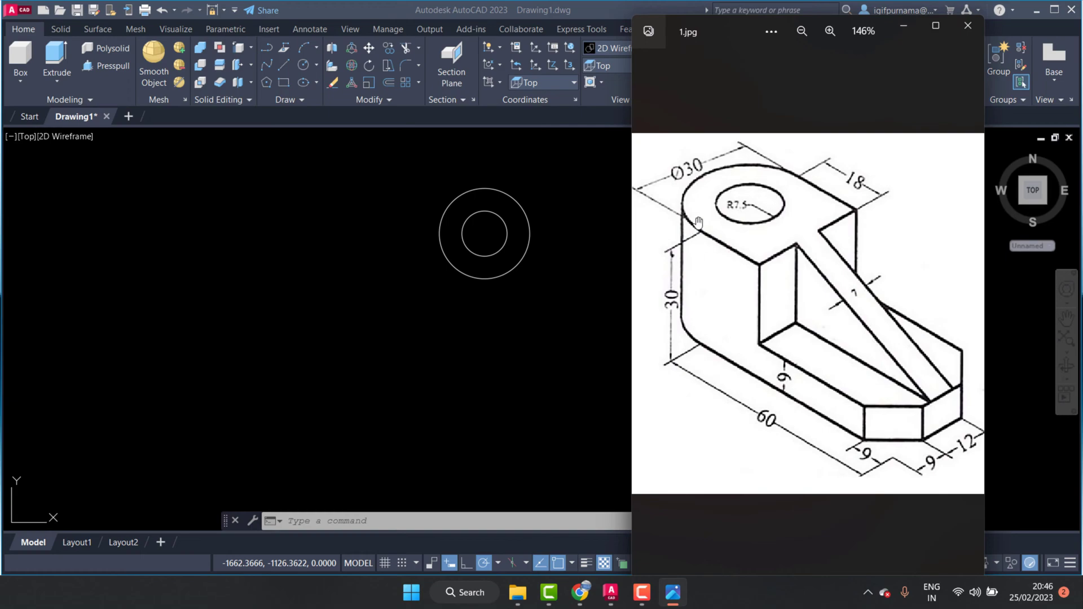
# Step: Draw lines from the big circle's left quadrant down 60, across, and up to its right quadrant
pyautogui.click(572, 299)
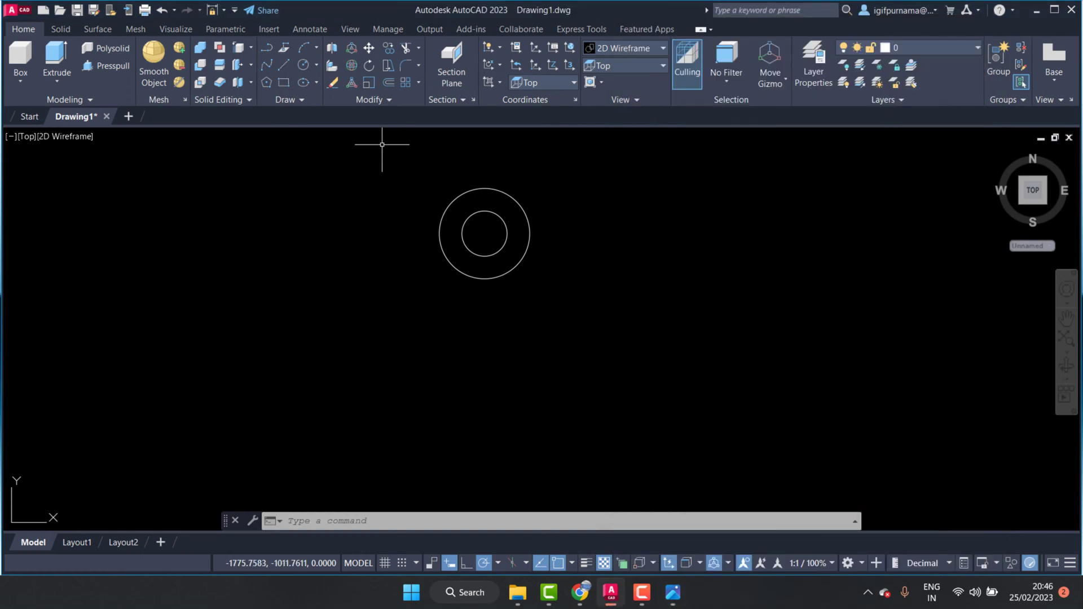
pyautogui.click(284, 65)
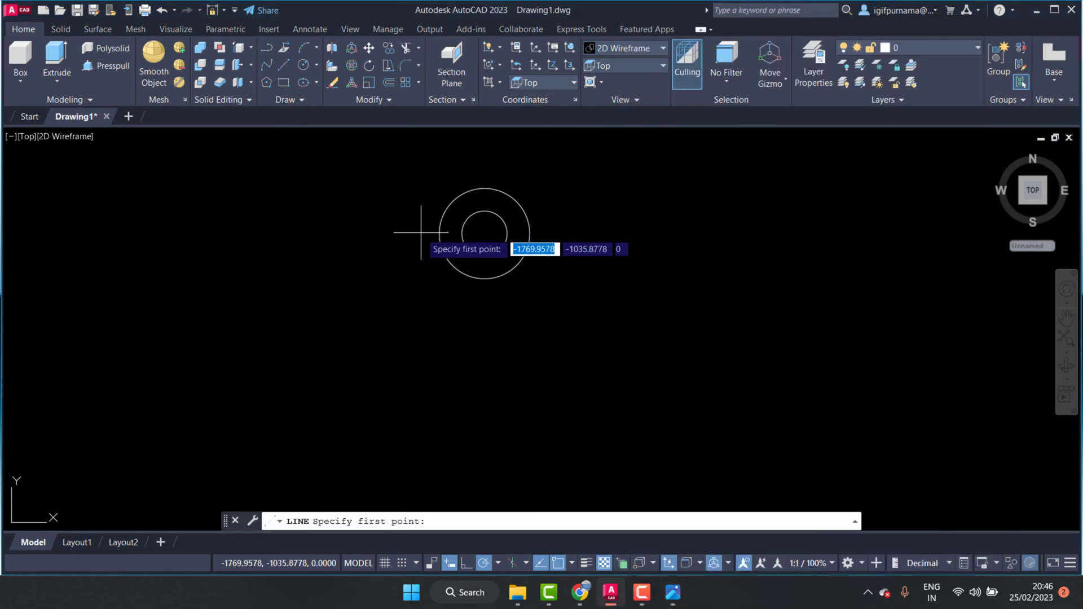
pyautogui.click(439, 233)
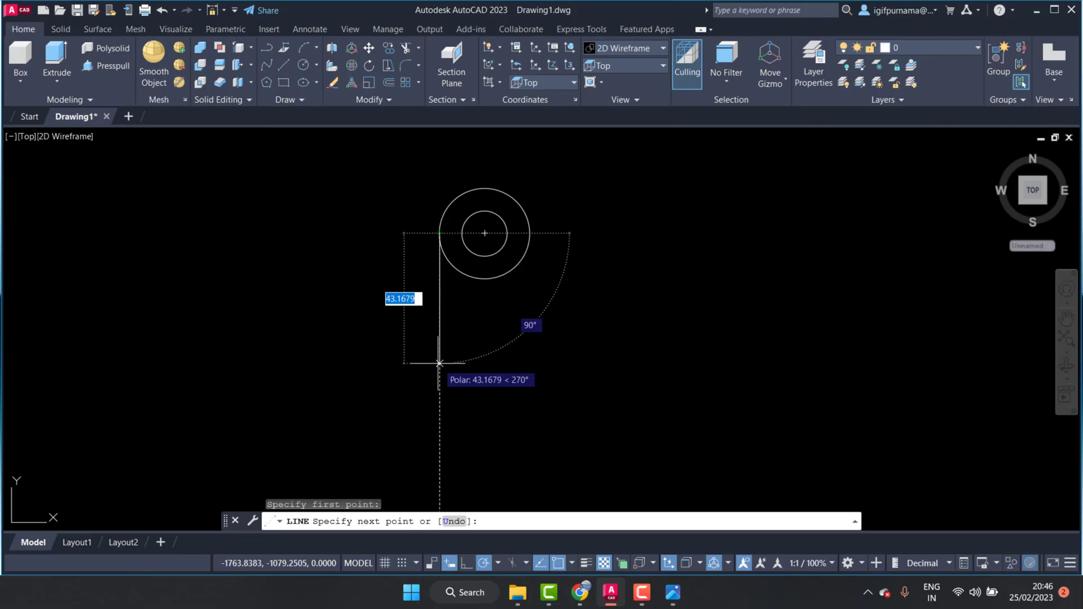
pyautogui.write('60')
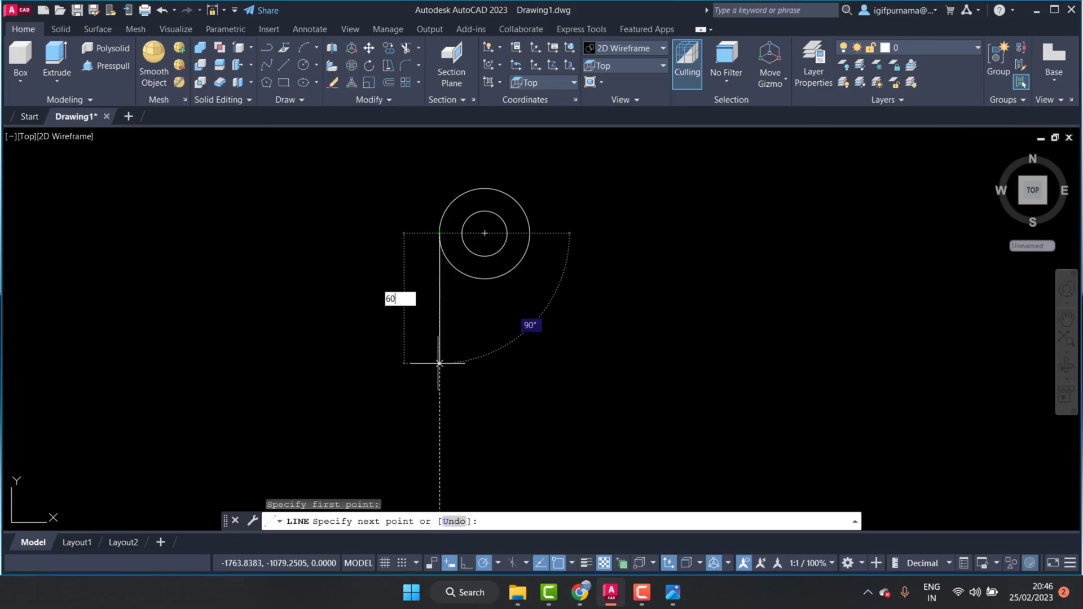
pyautogui.press('Return')
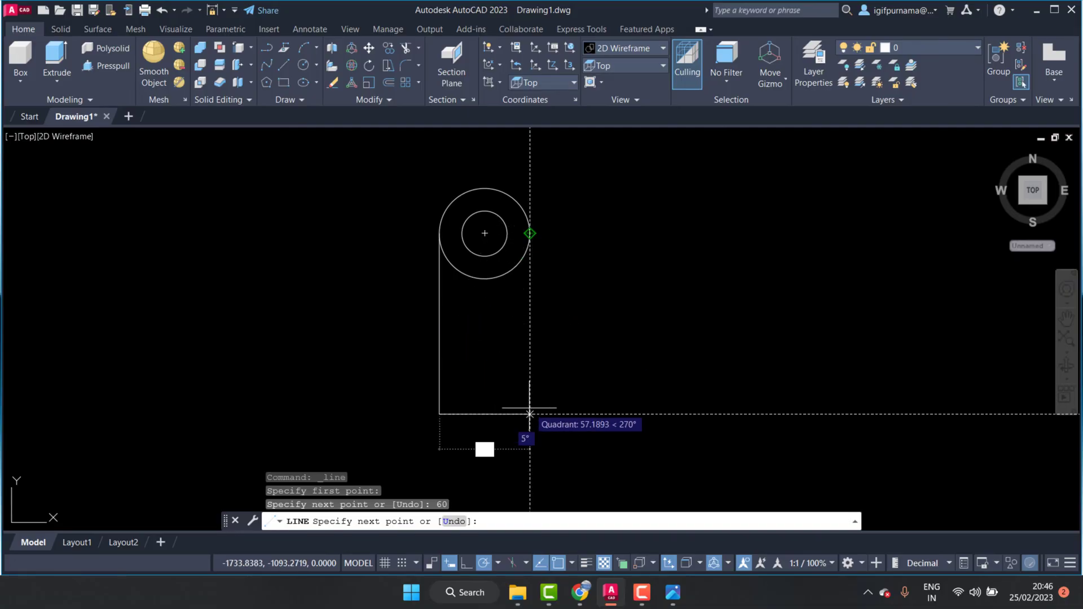
pyautogui.click(529, 414)
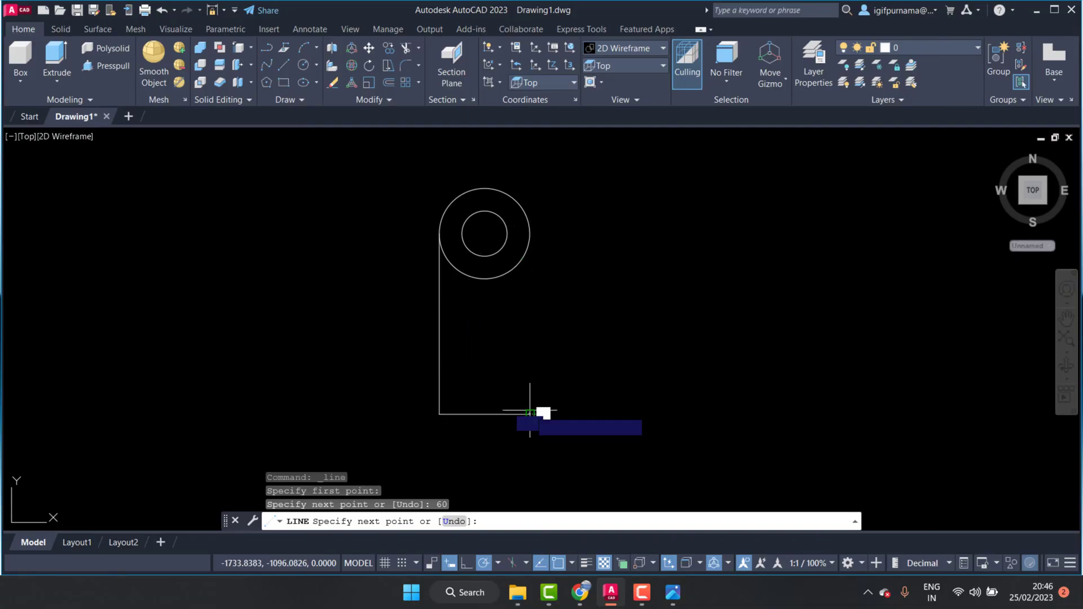
pyautogui.click(531, 233)
pyautogui.rightClick(531, 233)
pyautogui.click(564, 241)
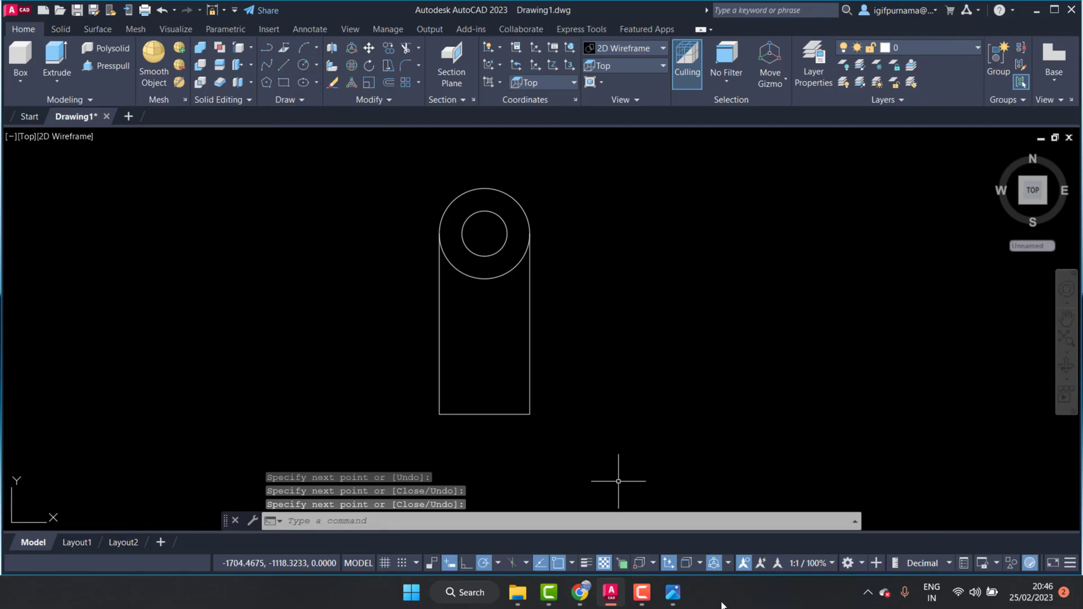
pyautogui.click(673, 592)
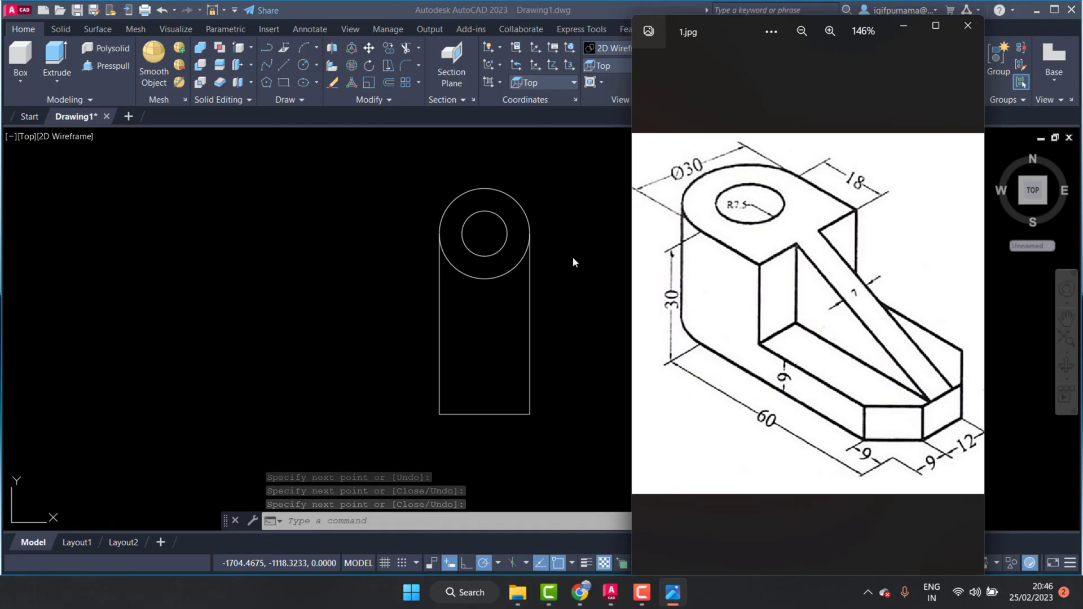
# Step: Draw a horizontal line across the big circle between its left and right quadrants
pyautogui.click(566, 242)
pyautogui.click(284, 64)
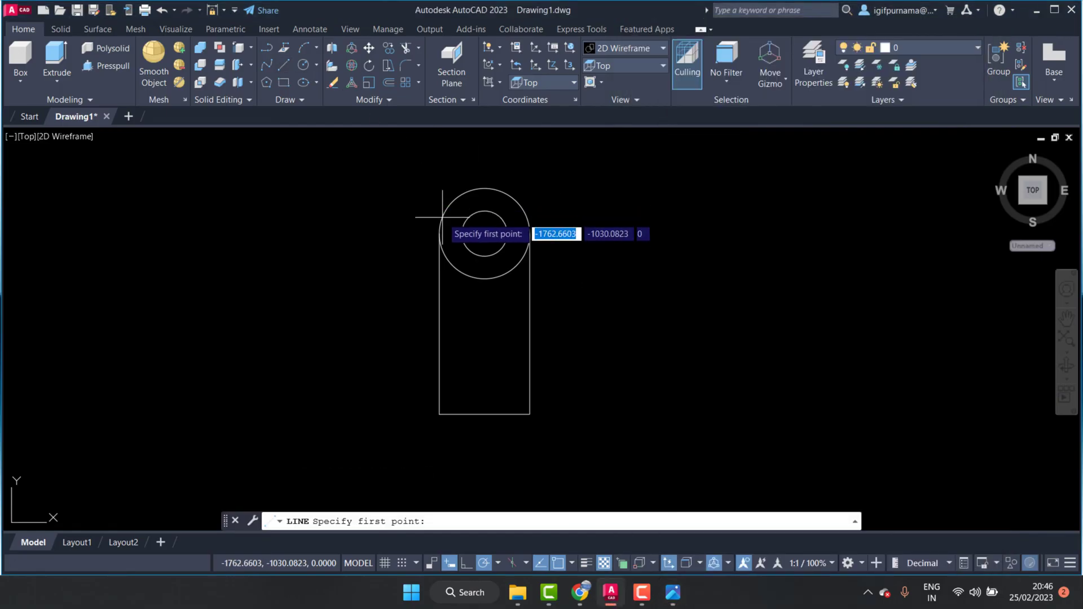
pyautogui.click(440, 233)
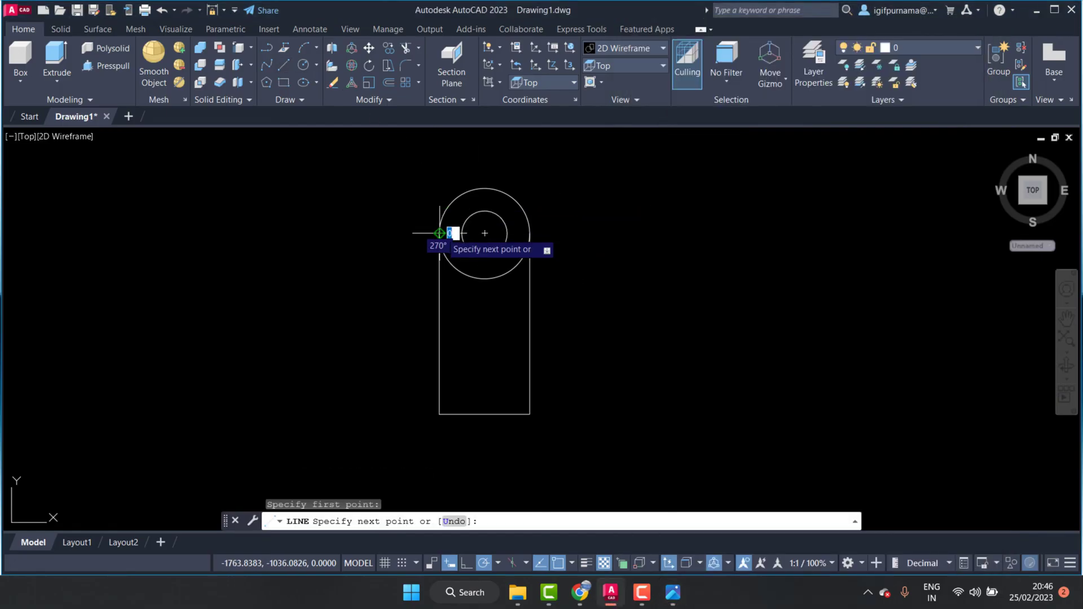
pyautogui.click(531, 233)
pyautogui.rightClick(531, 232)
pyautogui.click(561, 242)
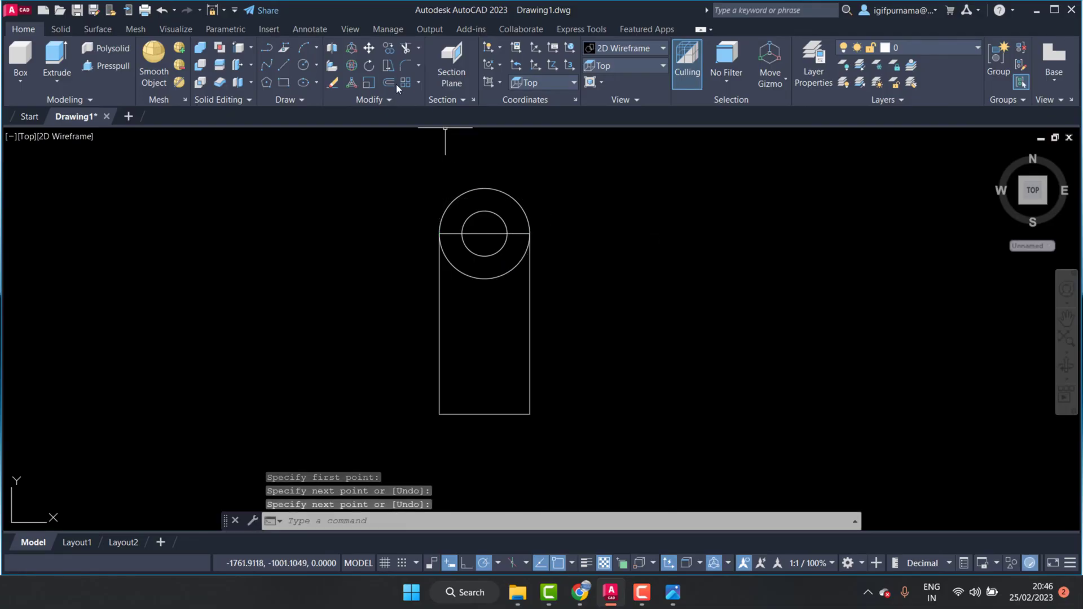
# Step: Move the horizontal cross line 18 units down from the circle's centre
pyautogui.click(370, 49)
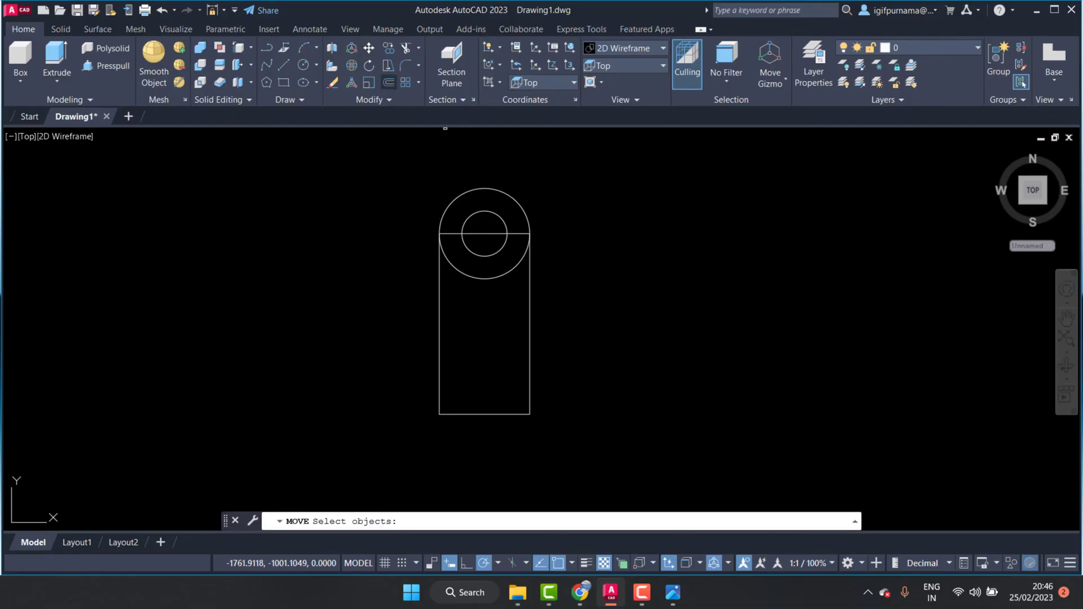
pyautogui.click(516, 235)
pyautogui.press('Return')
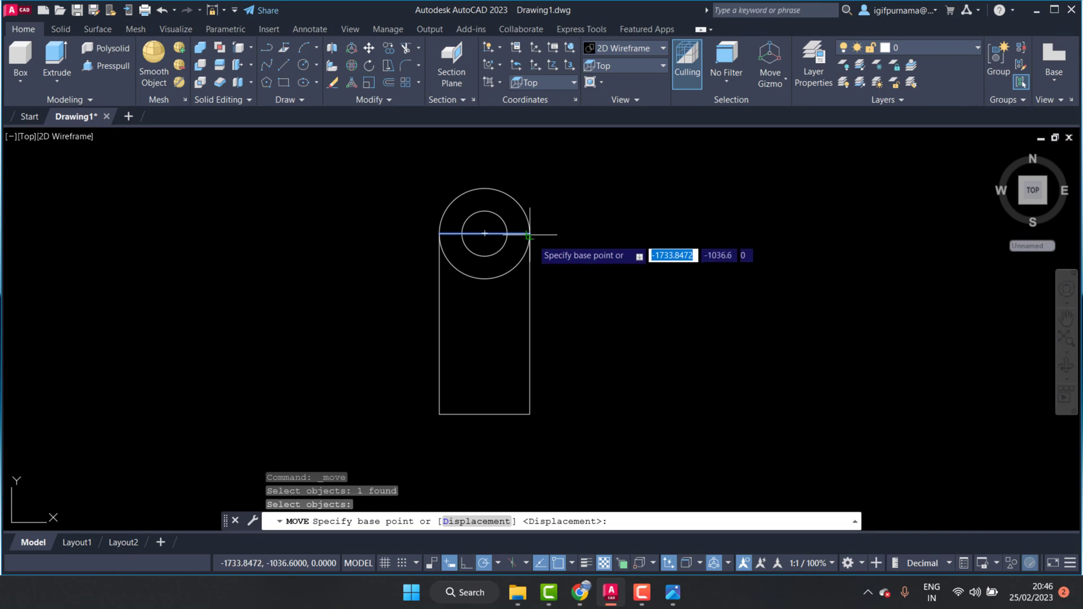
pyautogui.click(596, 233)
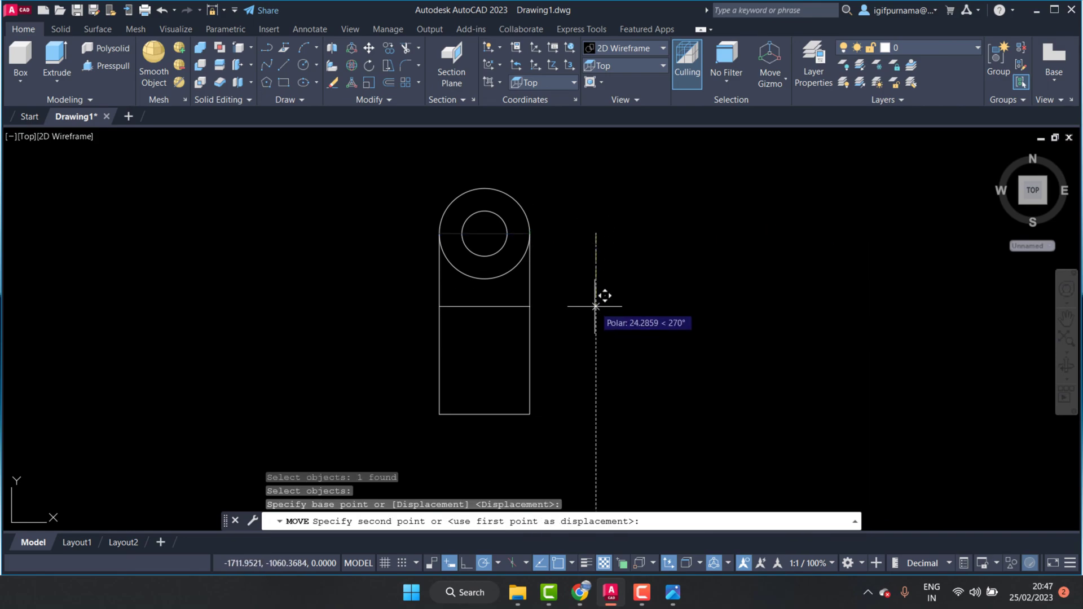
pyautogui.write('1')
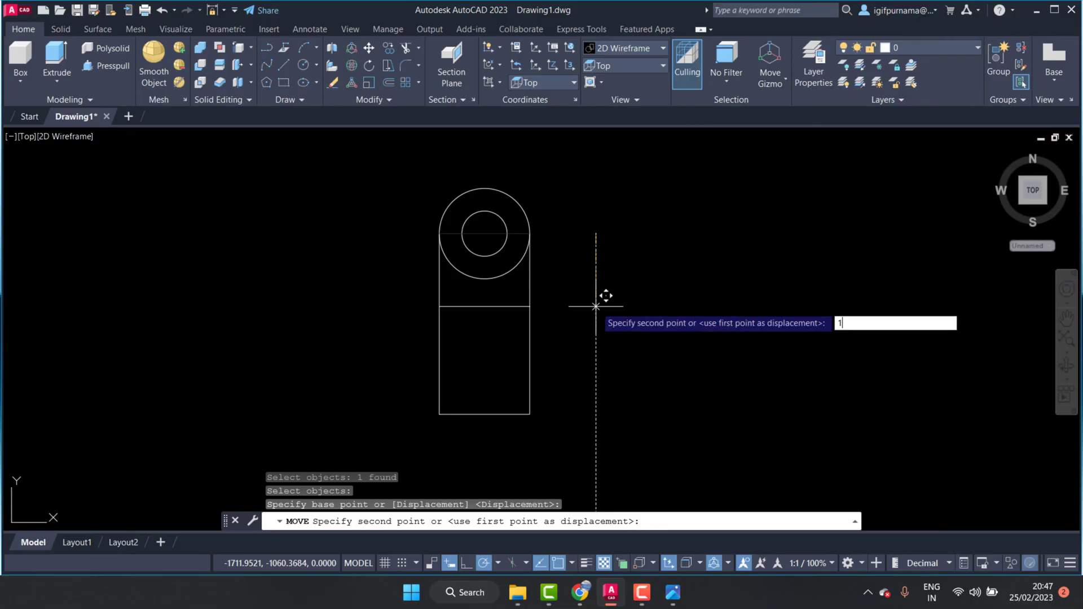
pyautogui.write('8')
pyautogui.press('Return')
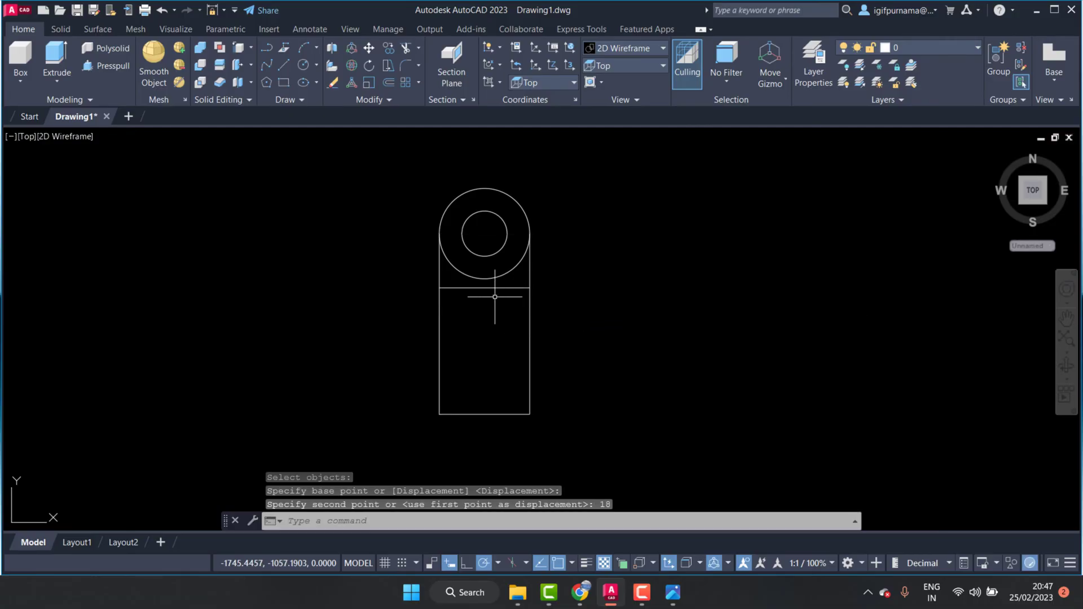
pyautogui.scroll(5, 522, 286)
pyautogui.scroll(2, 579, 380)
pyautogui.scroll(-3, 634, 341)
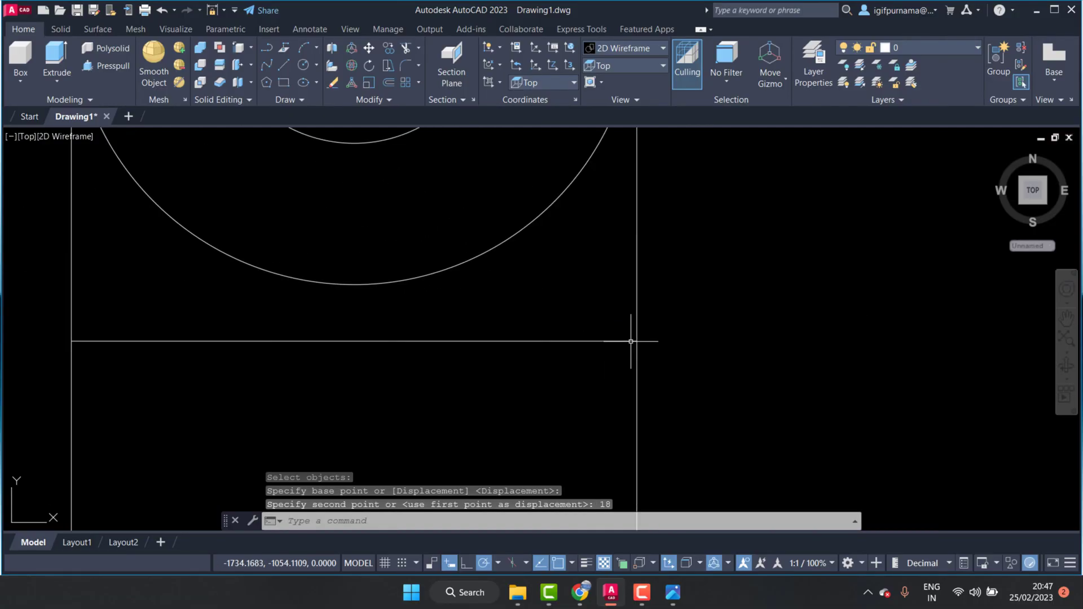
pyautogui.scroll(-3, 611, 325)
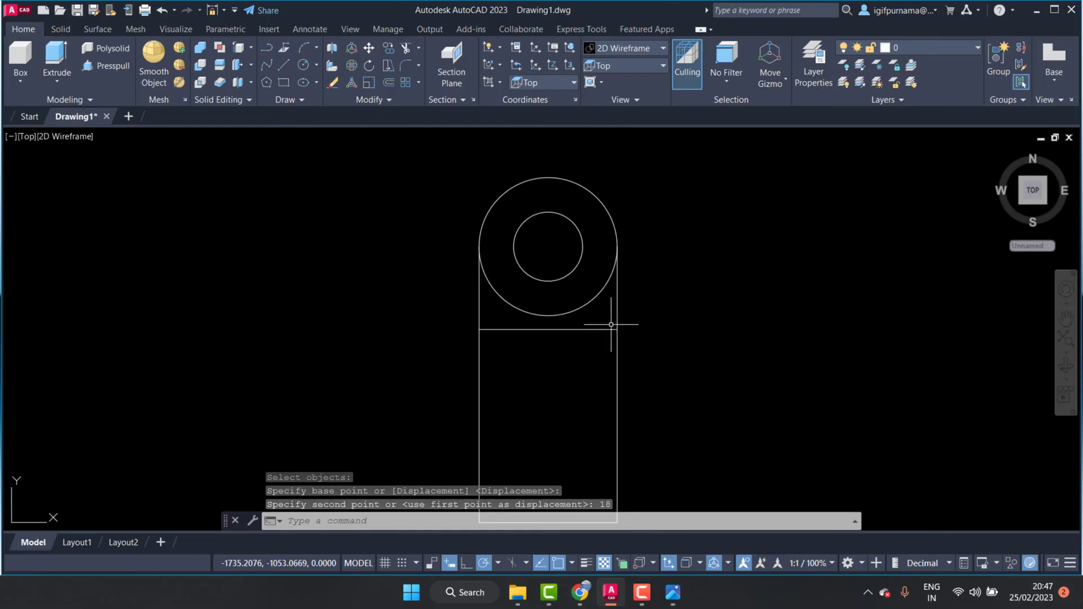
# Step: Trim away the outer circle's lower arc and reopen the reference 1.jpg
pyautogui.click(405, 48)
pyautogui.click(588, 299)
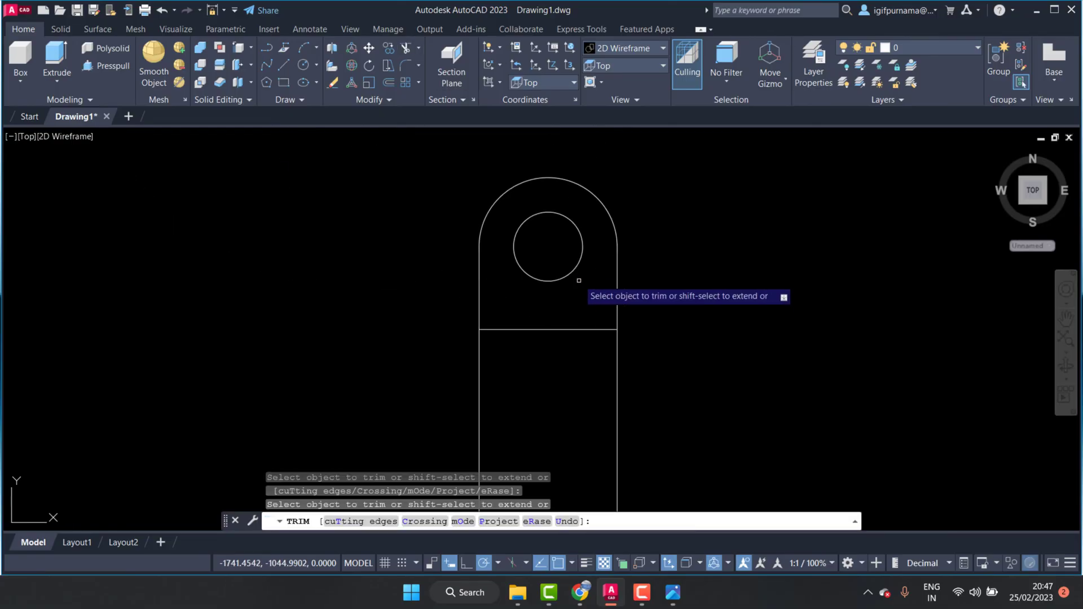
pyautogui.scroll(-4, 573, 278)
pyautogui.scroll(2, 587, 299)
pyautogui.rightClick(621, 269)
pyautogui.click(643, 273)
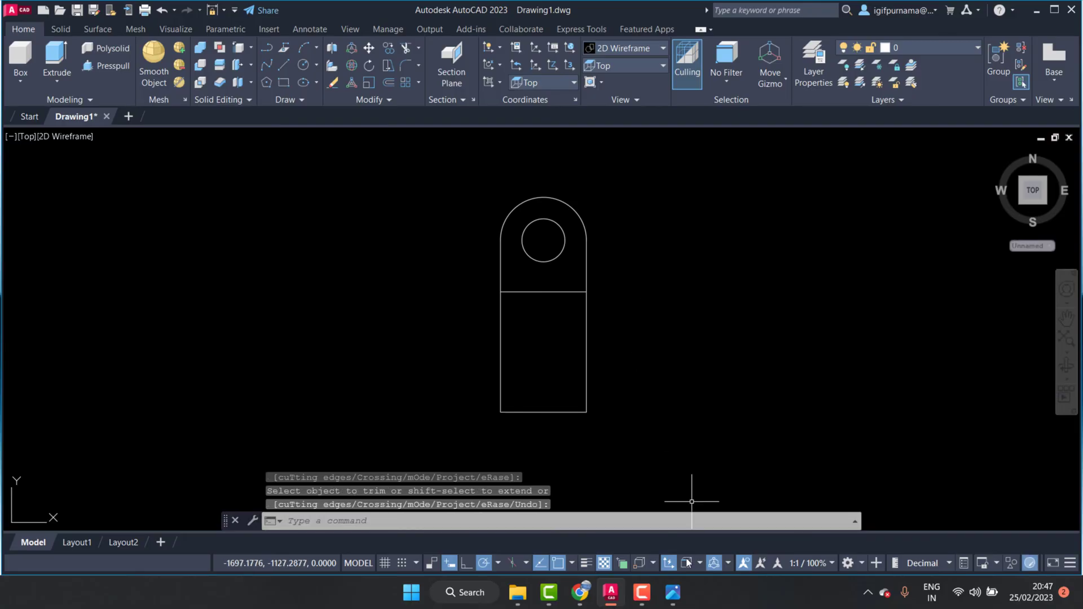
pyautogui.click(677, 602)
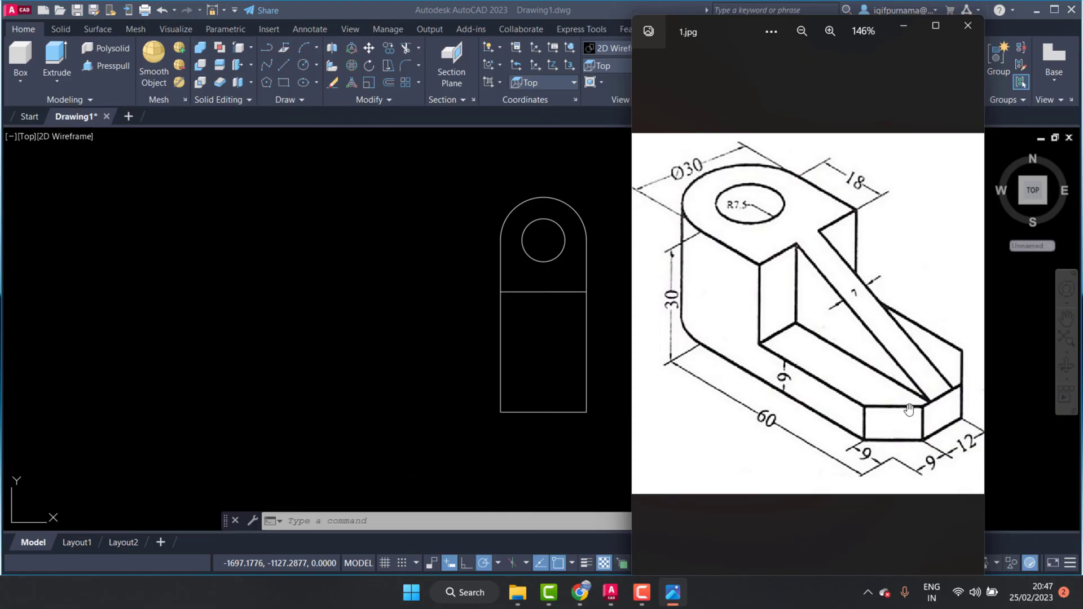
# Step: Switch to SW Isometric view and press-pull the rounded hole region 30 units into a boss
pyautogui.click(581, 444)
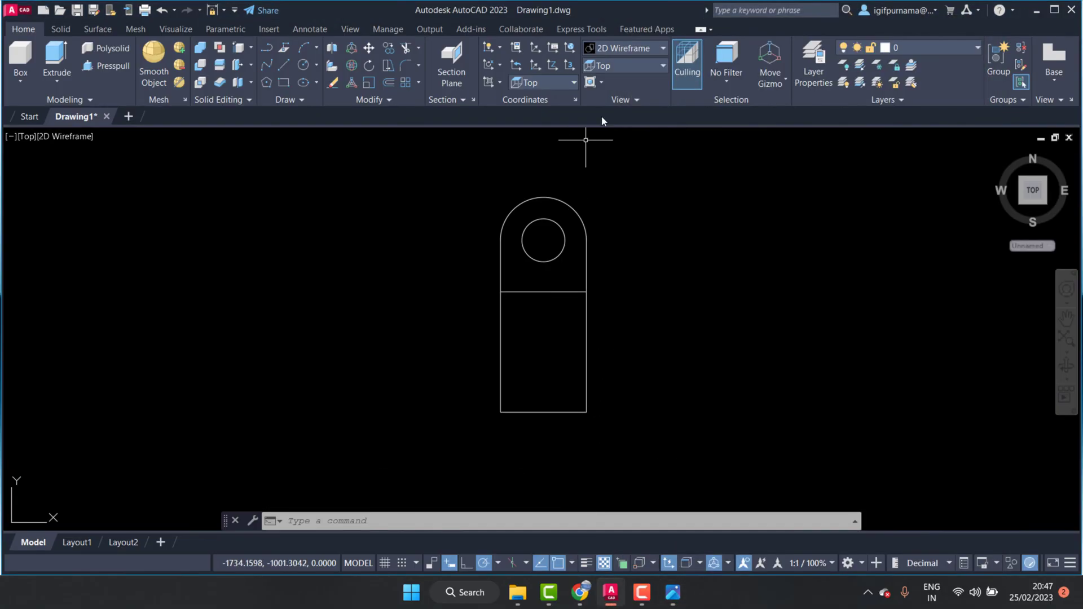
pyautogui.click(618, 64)
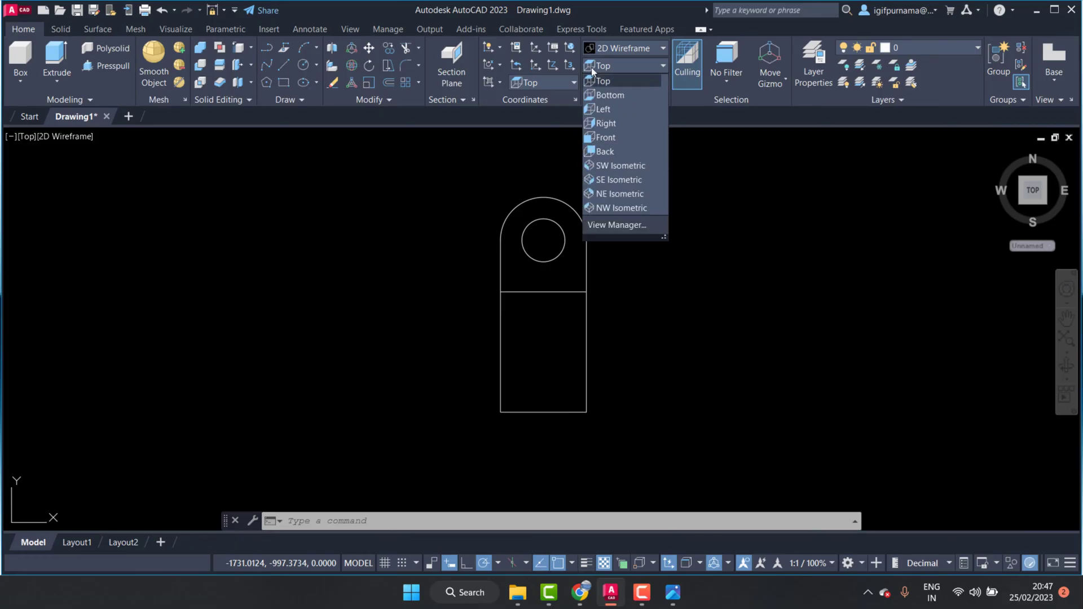
pyautogui.click(626, 167)
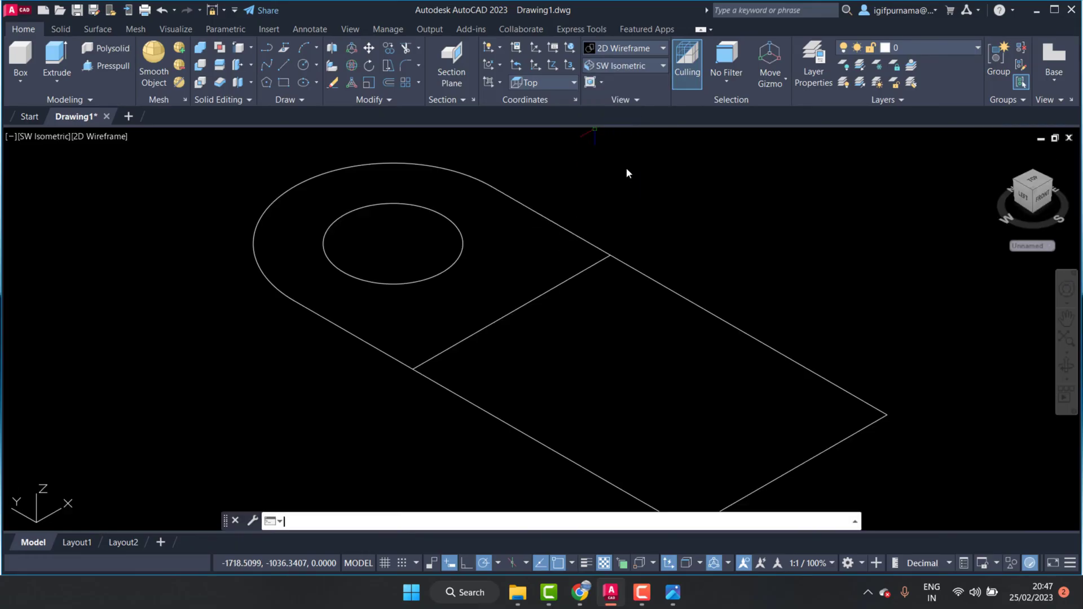
pyautogui.click(105, 66)
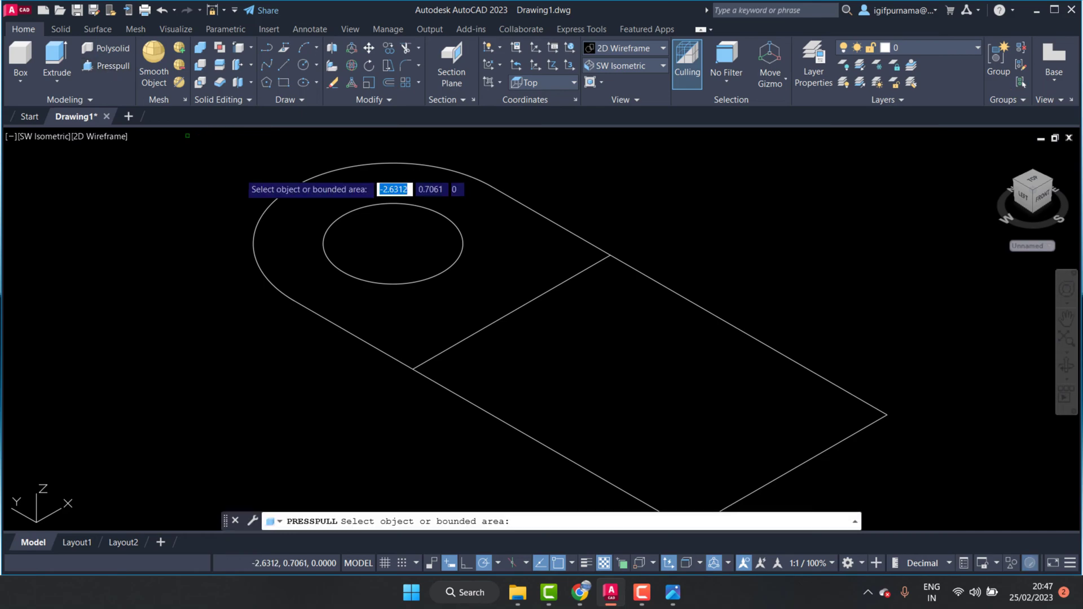
pyautogui.click(431, 302)
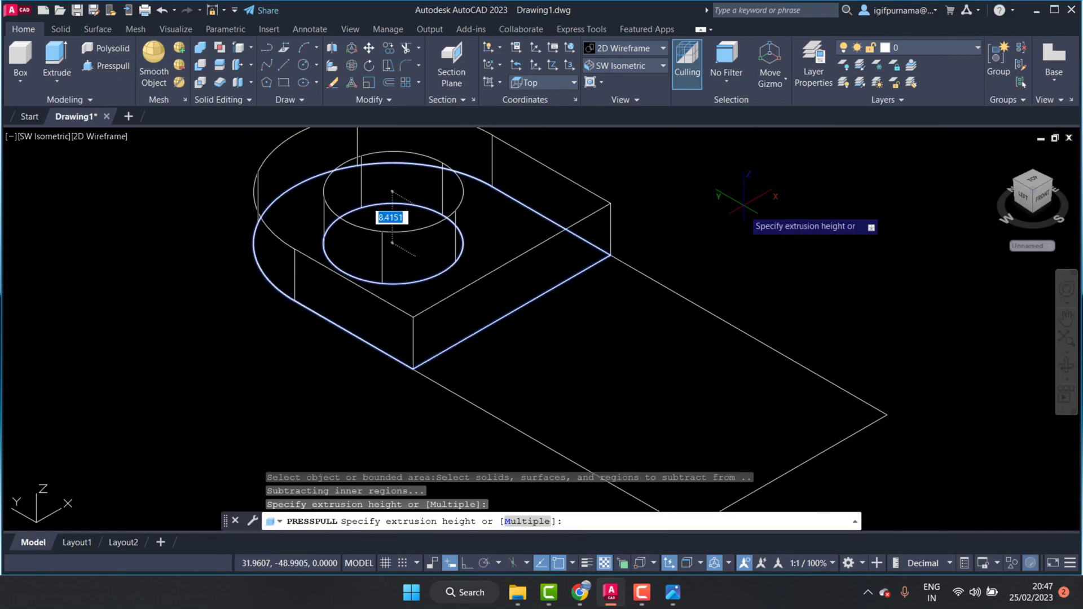
pyautogui.click(672, 592)
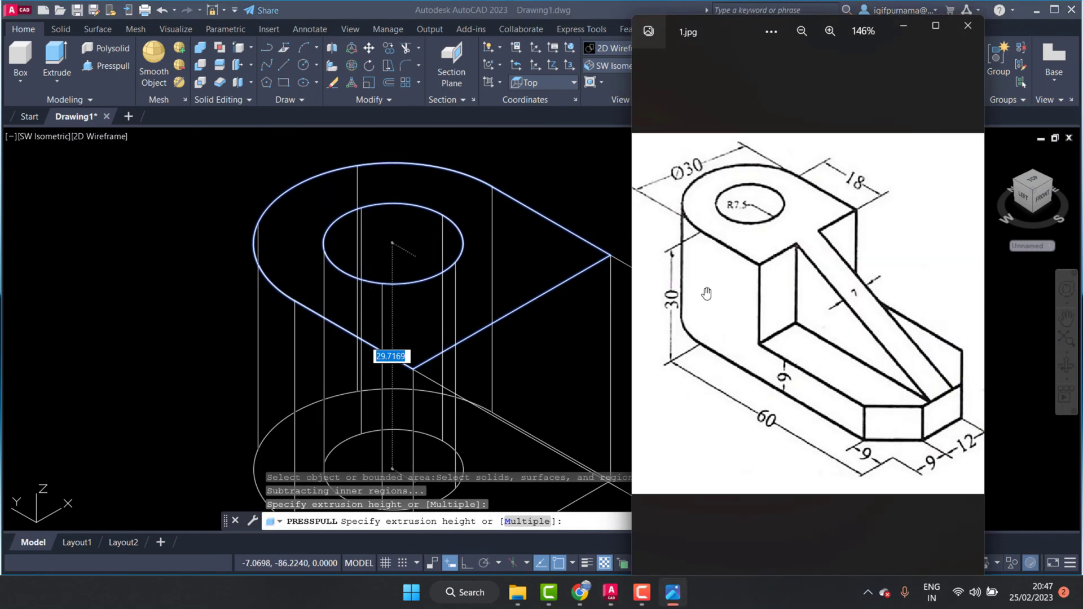
pyautogui.click(913, 25)
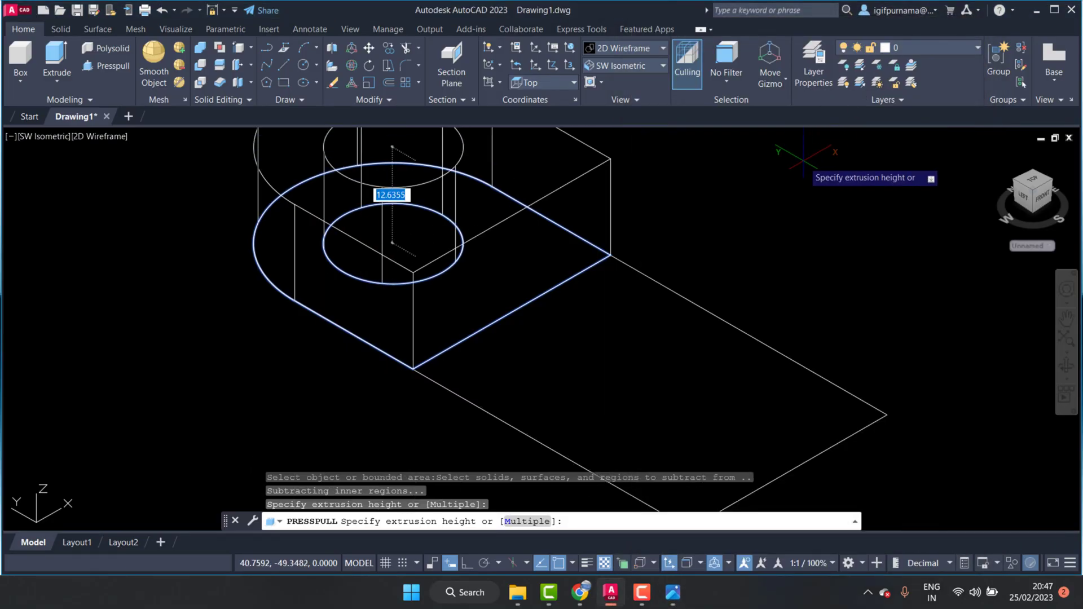
pyautogui.press('Return')
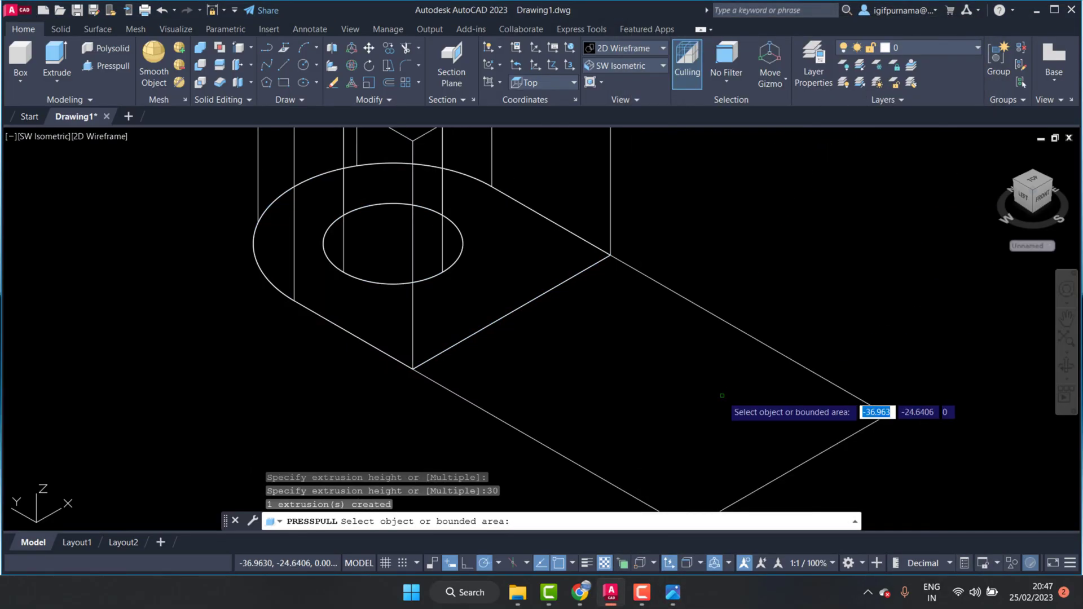
# Step: Press-pull the rectangular region 9 units into the base plate
pyautogui.click(726, 394)
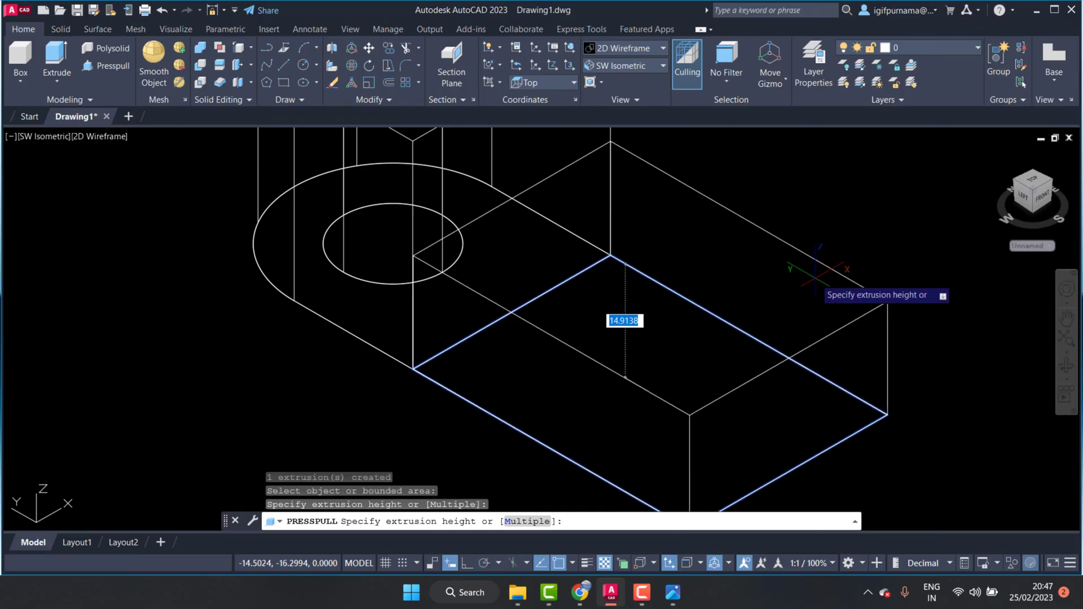
pyautogui.write('9')
pyautogui.press('Return')
pyautogui.scroll(-3, 728, 260)
pyautogui.press('Return')
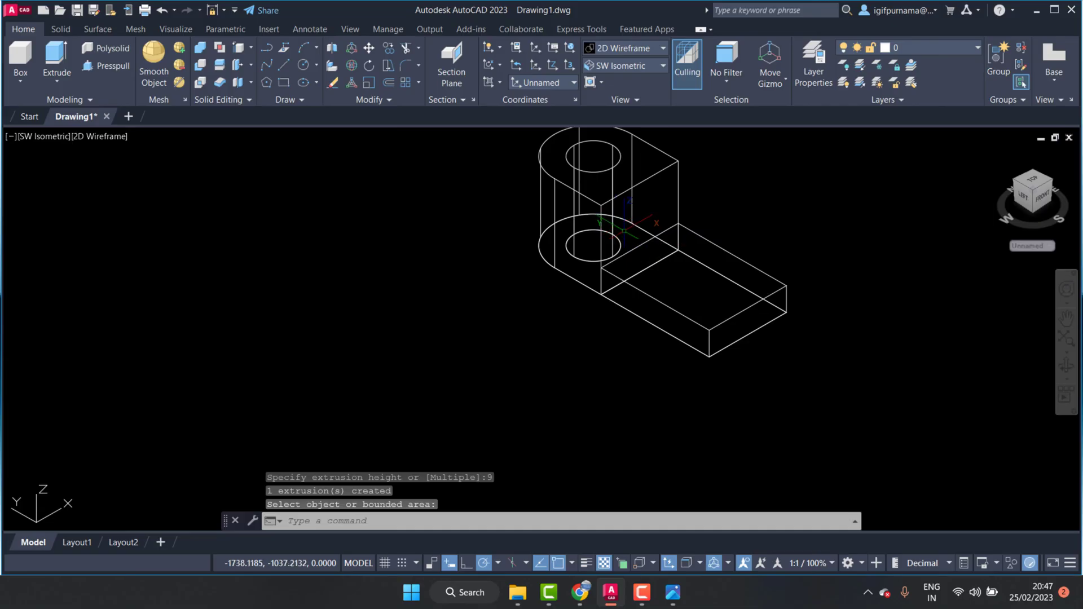
# Step: Union the boss and base plate into one solid using a crossing window
pyautogui.click(204, 53)
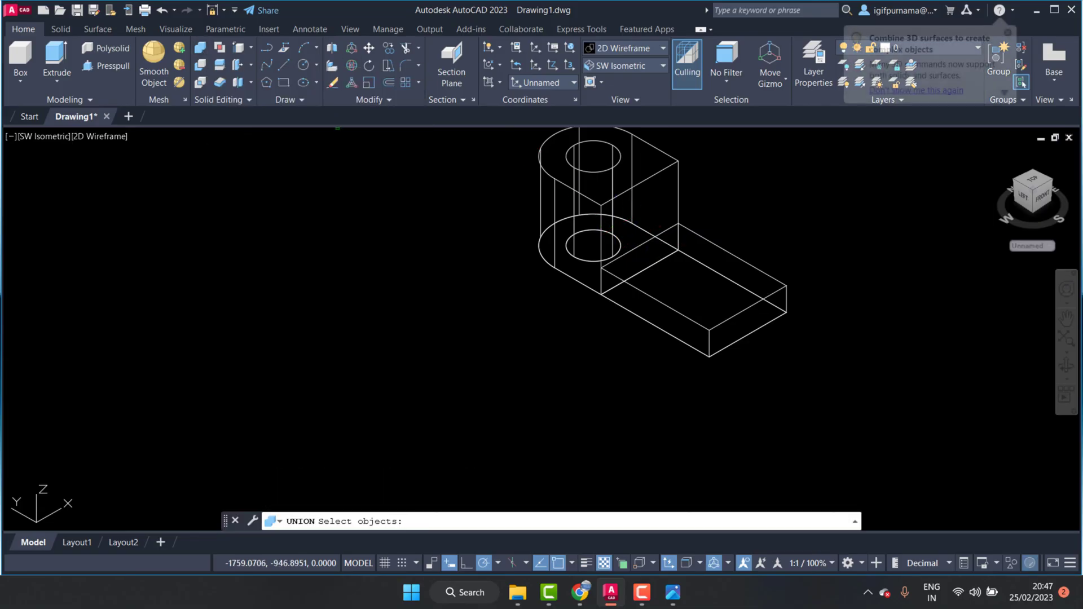
pyautogui.click(798, 362)
pyautogui.click(566, 180)
pyautogui.press('Return')
pyautogui.scroll(-2, 492, 272)
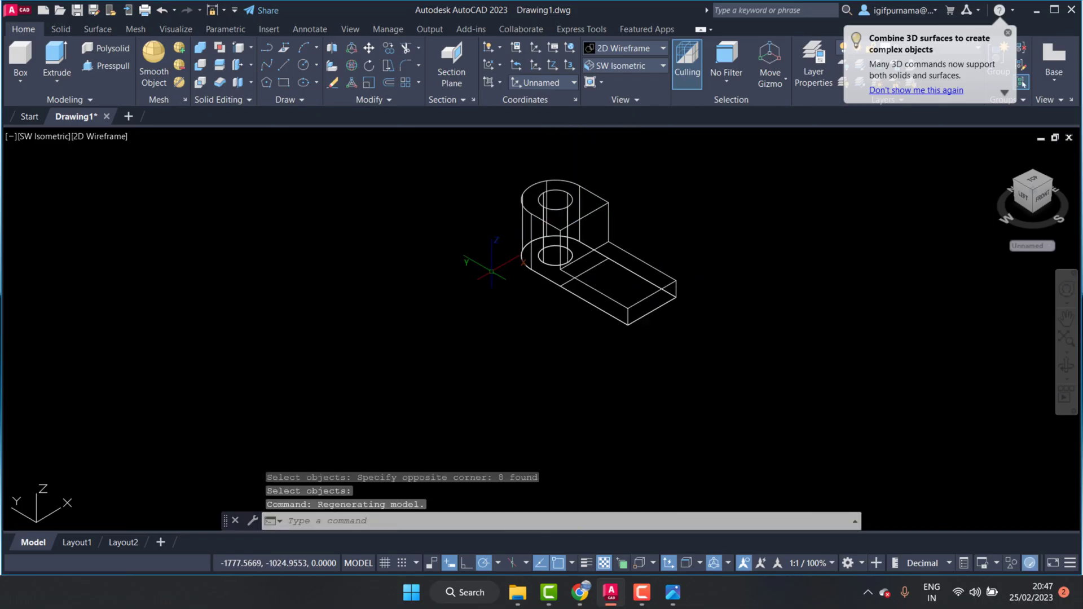
pyautogui.scroll(3, 609, 254)
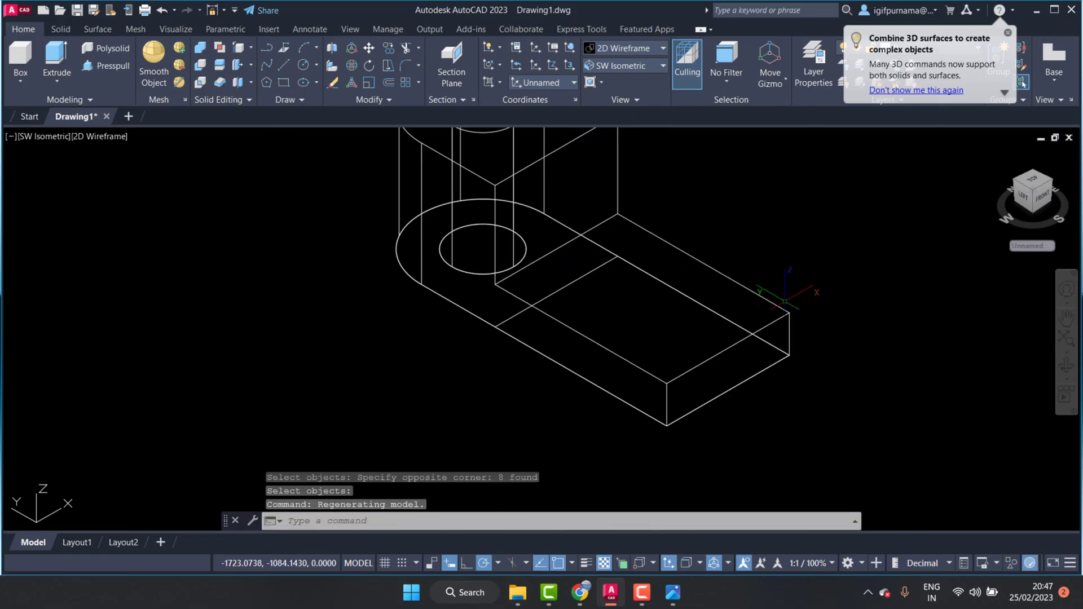
pyautogui.click(673, 592)
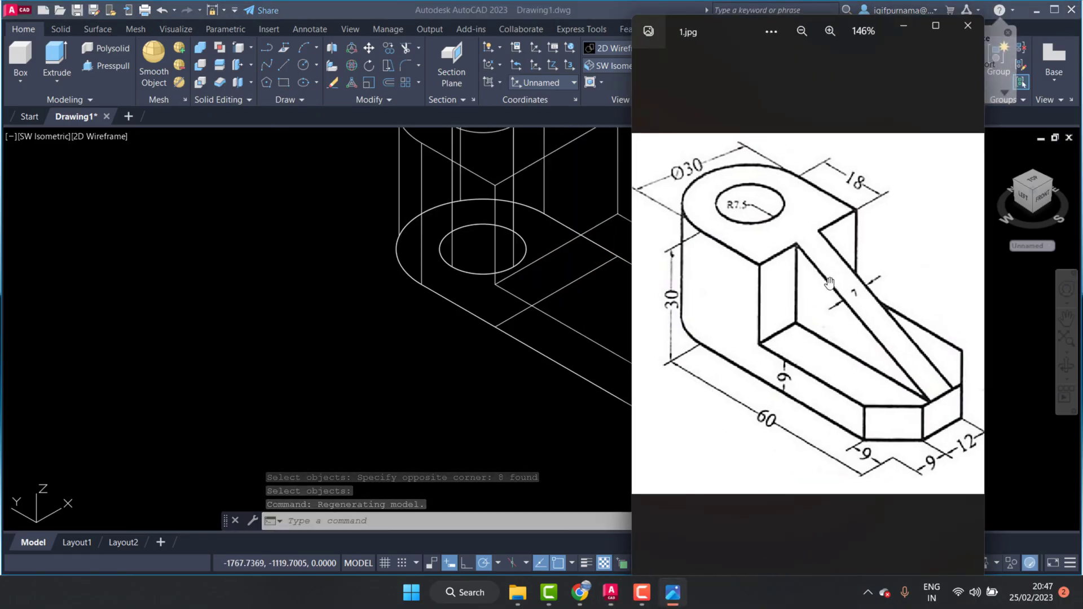
pyautogui.click(489, 381)
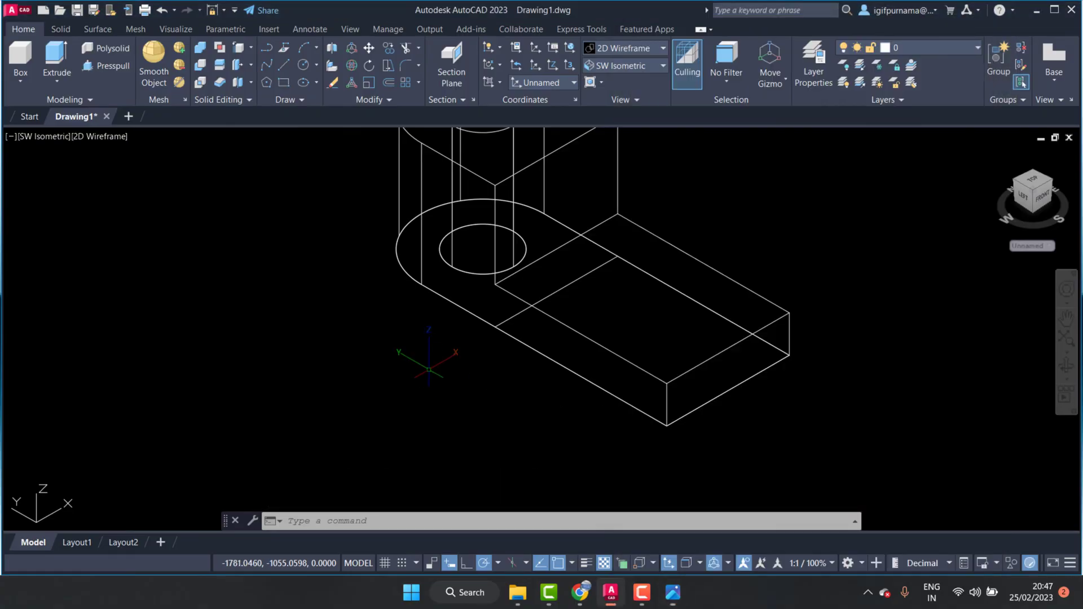
# Step: Copy the base plate's long back top edge with Solid Editing Copy Edges
pyautogui.click(251, 49)
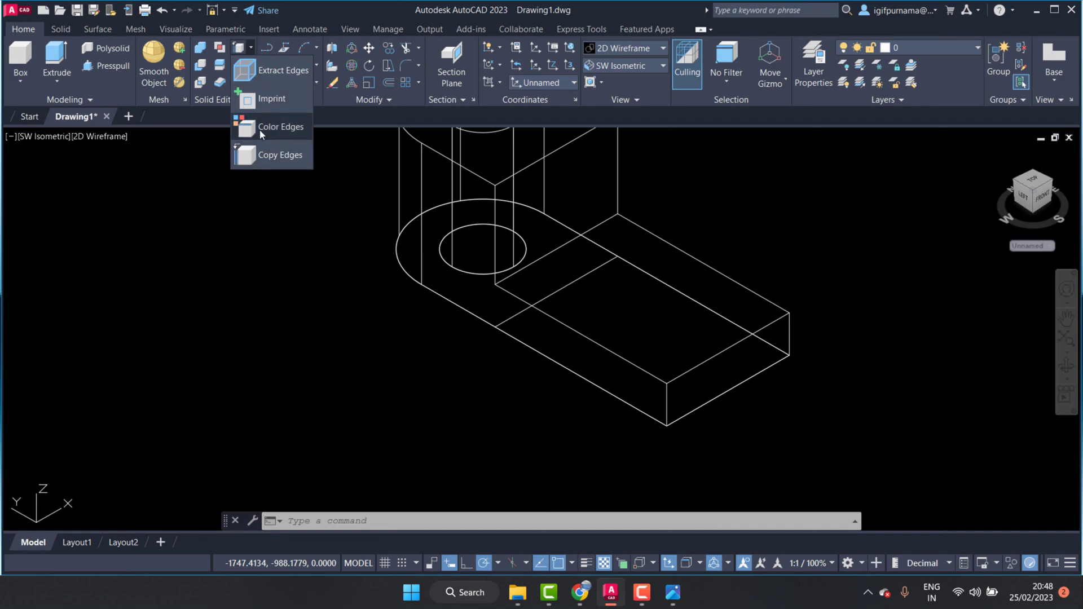
pyautogui.click(282, 156)
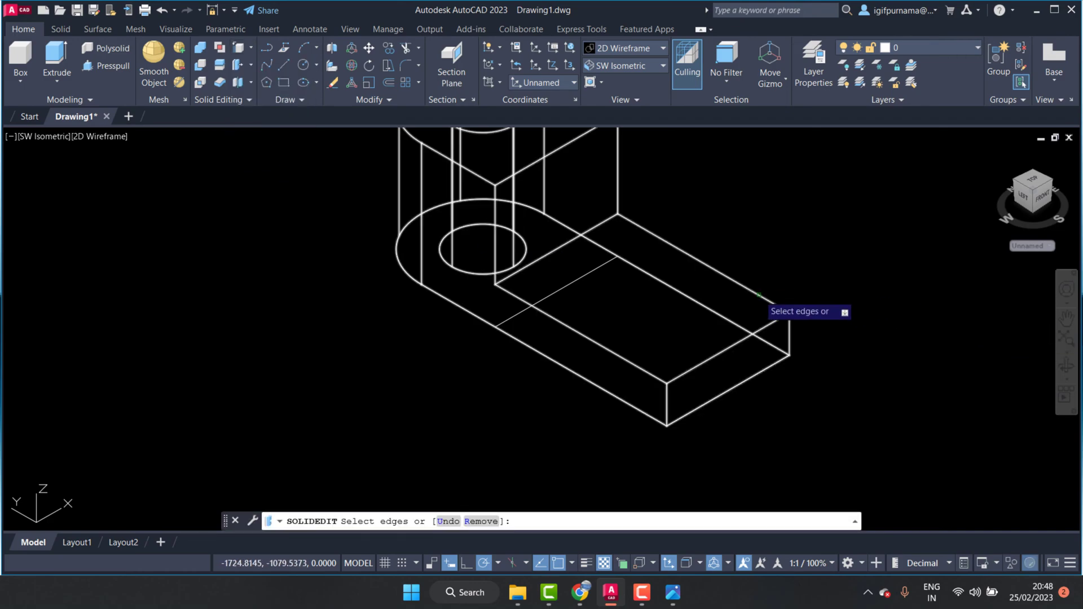
pyautogui.click(760, 295)
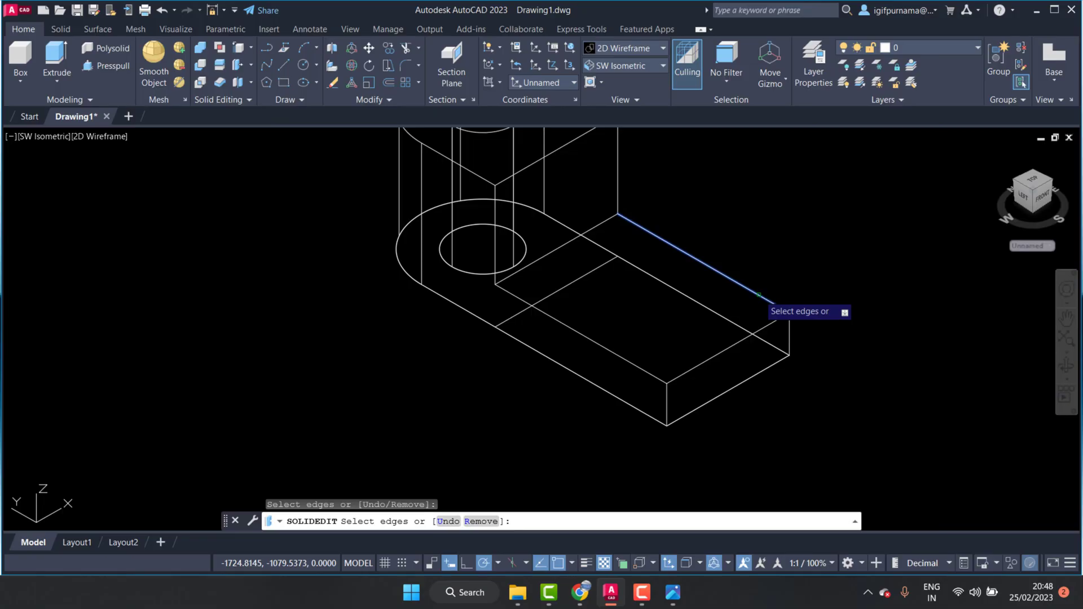
pyautogui.rightClick(758, 294)
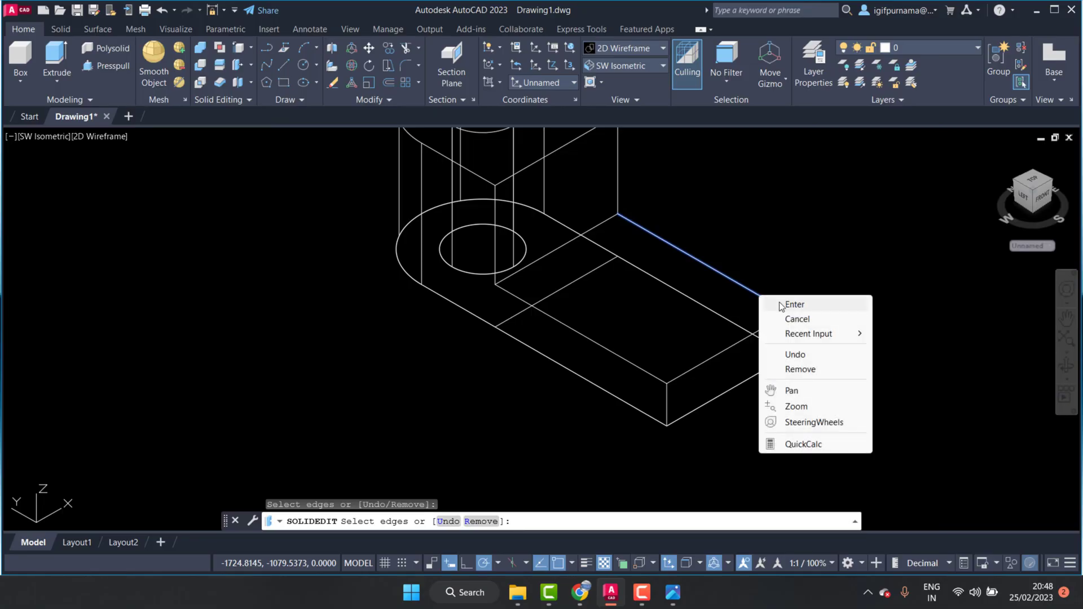
pyautogui.click(781, 305)
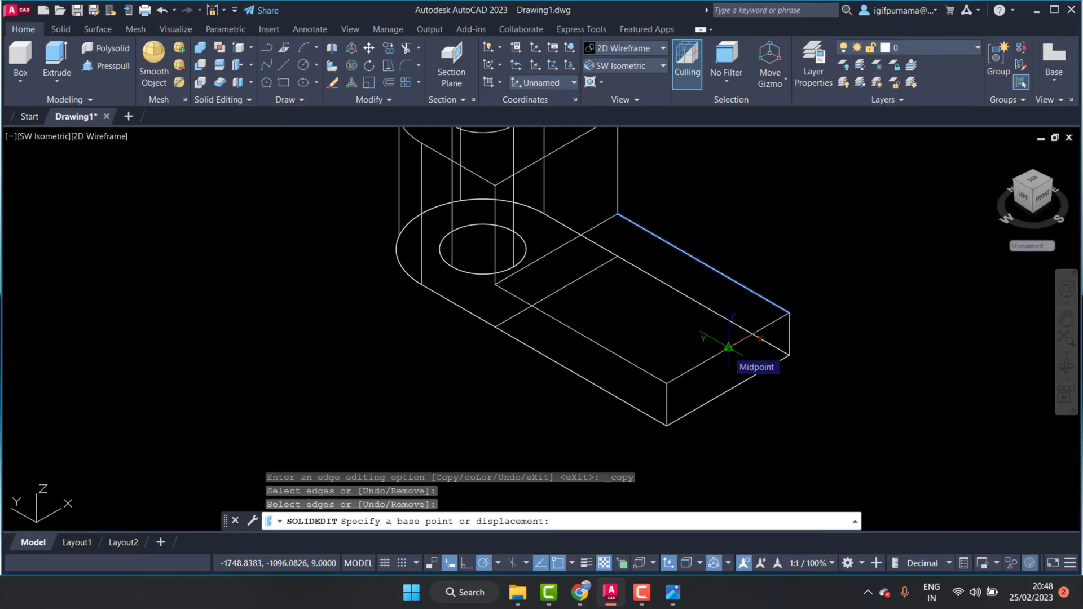
pyautogui.click(728, 347)
pyautogui.click(729, 347)
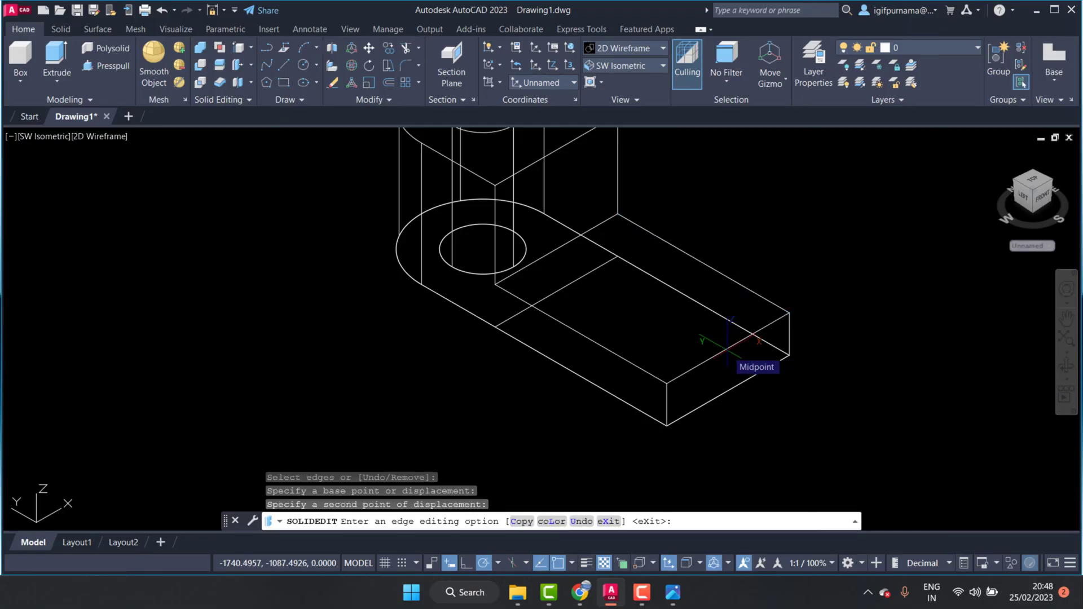
pyautogui.click(750, 430)
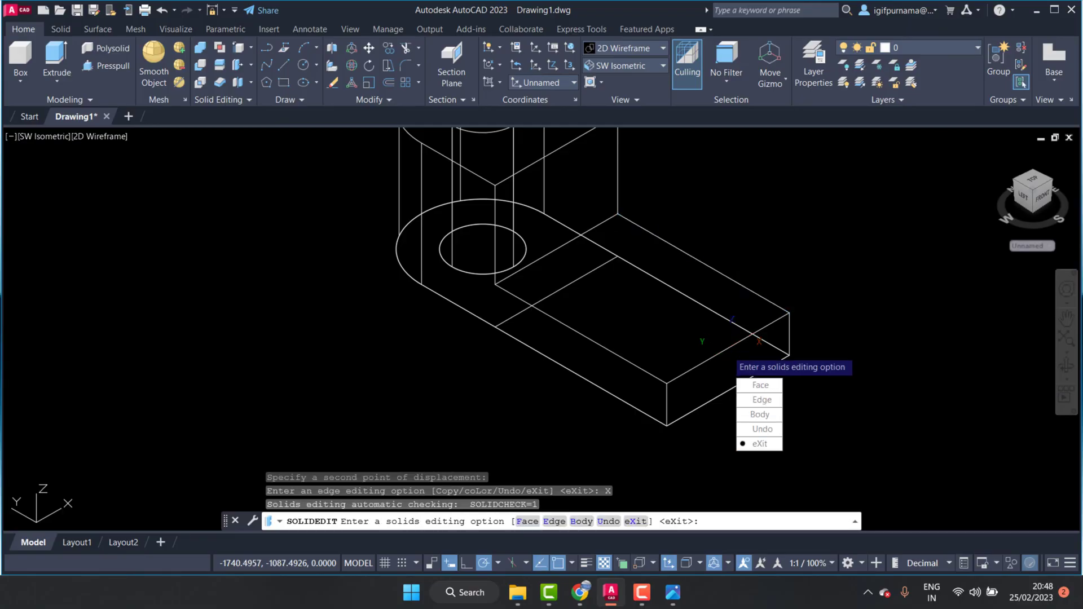
pyautogui.click(761, 444)
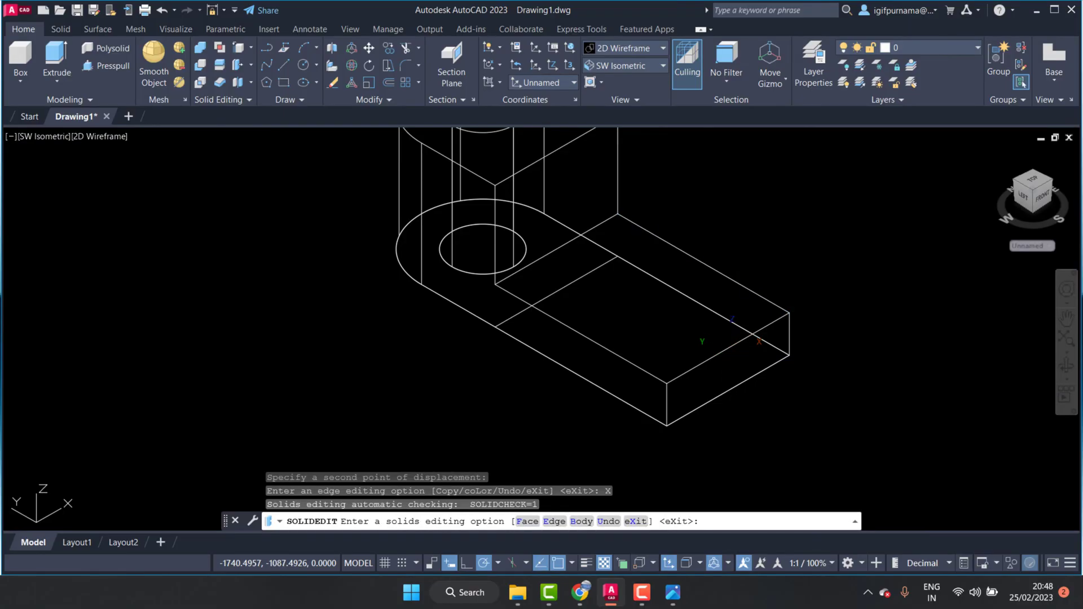
# Step: Copy the edge again from the box corner to lie across the plate's top face as a guide line
pyautogui.click(243, 49)
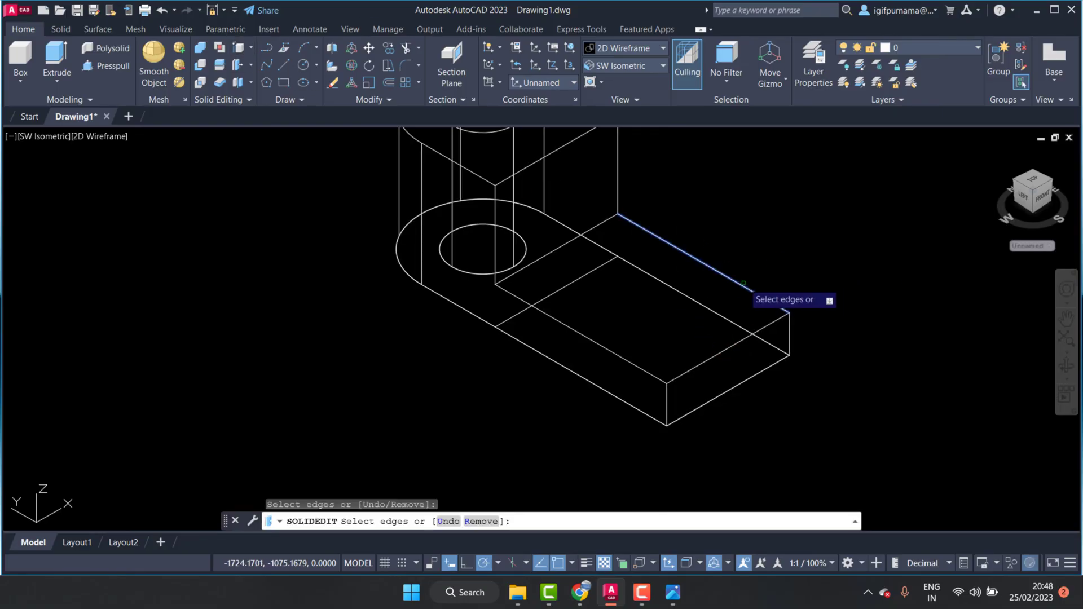
pyautogui.rightClick(750, 282)
pyautogui.click(763, 285)
pyautogui.click(789, 313)
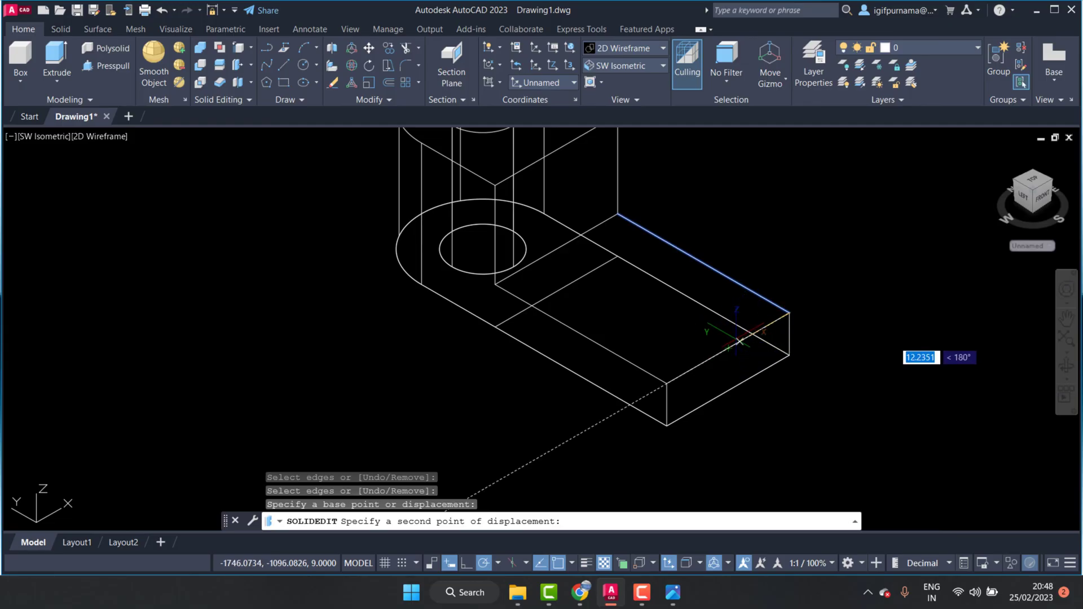
pyautogui.click(728, 346)
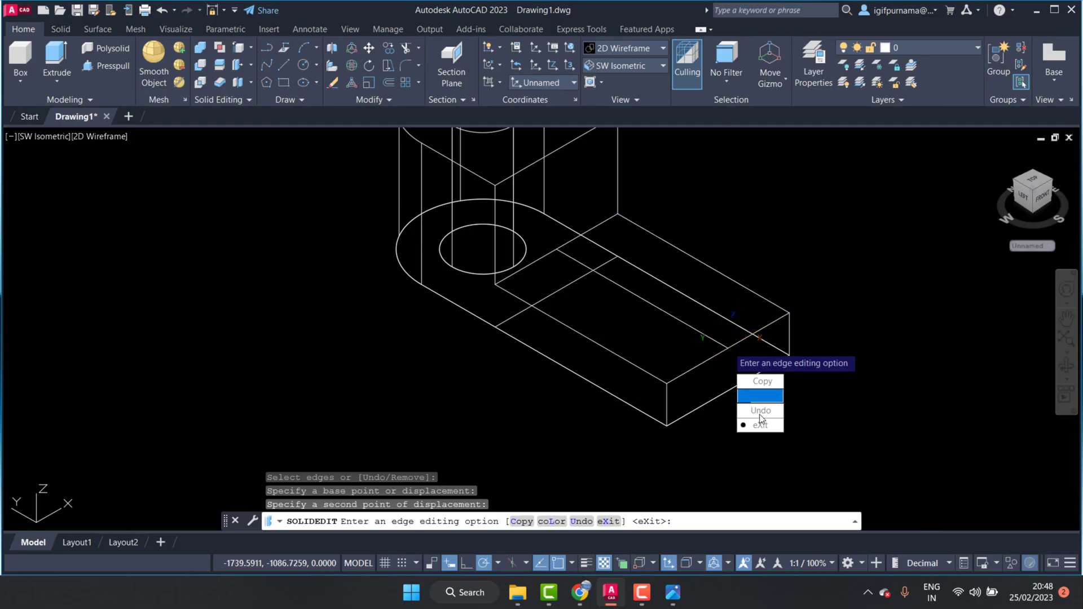
pyautogui.click(760, 425)
pyautogui.click(767, 441)
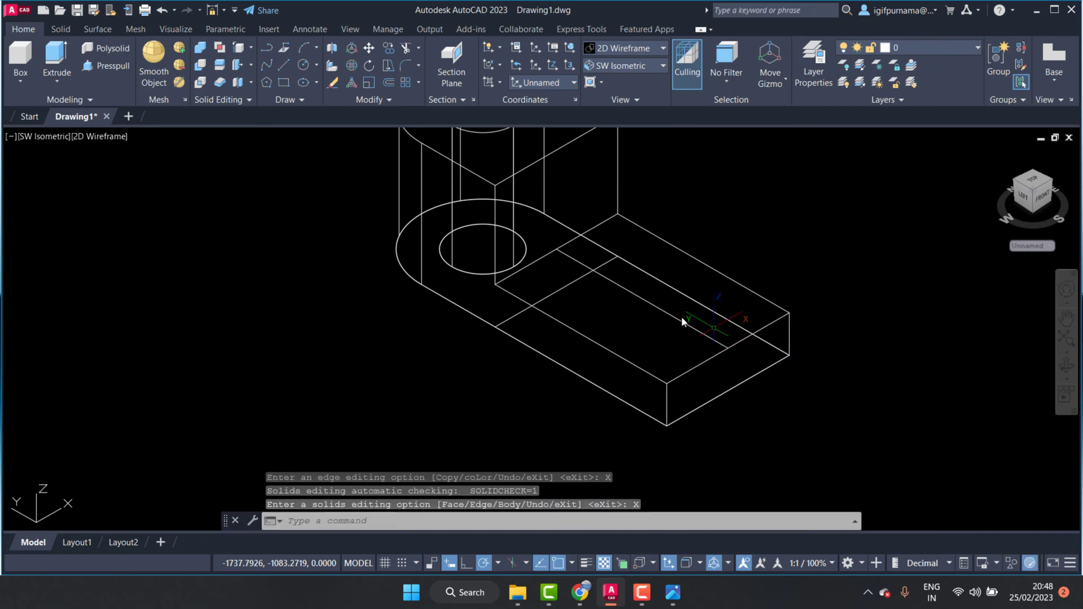
pyautogui.click(673, 592)
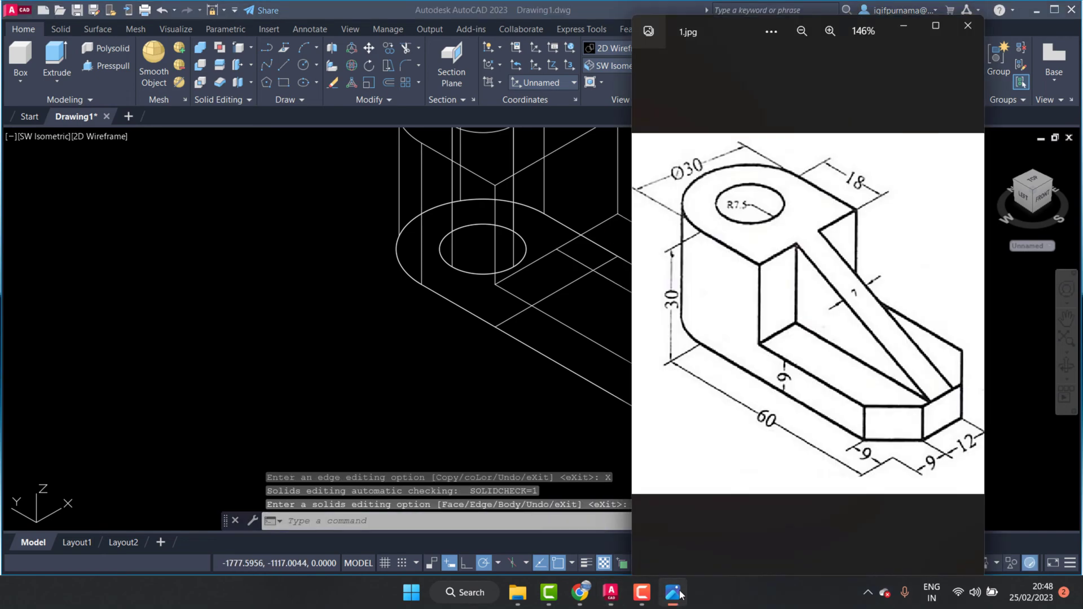
pyautogui.click(904, 27)
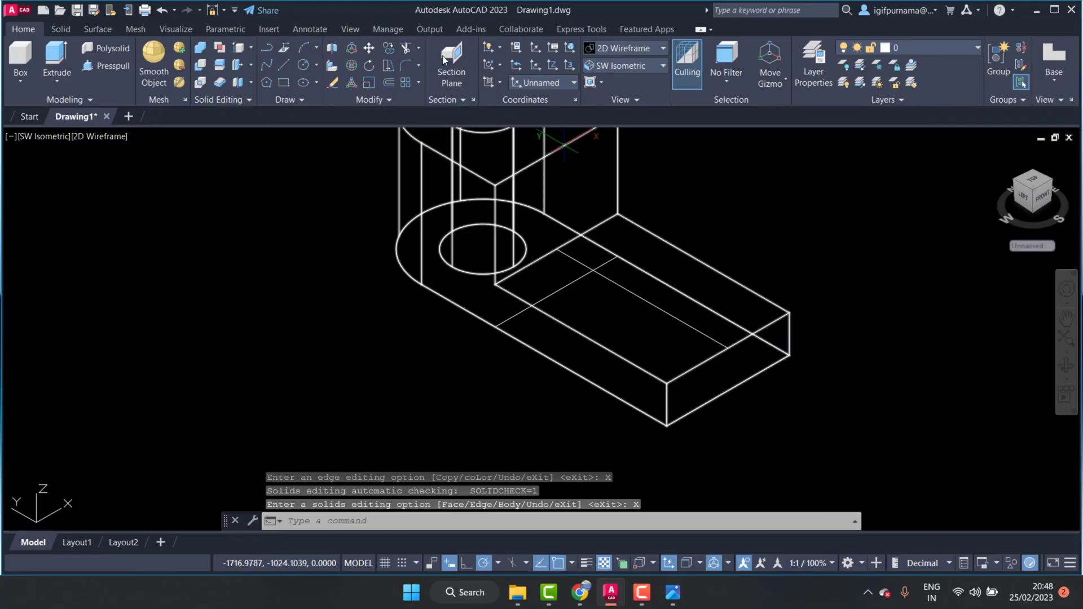
# Step: Copy the base plate's centre line 3.5 units to each side
pyautogui.click(387, 49)
pyautogui.click(705, 332)
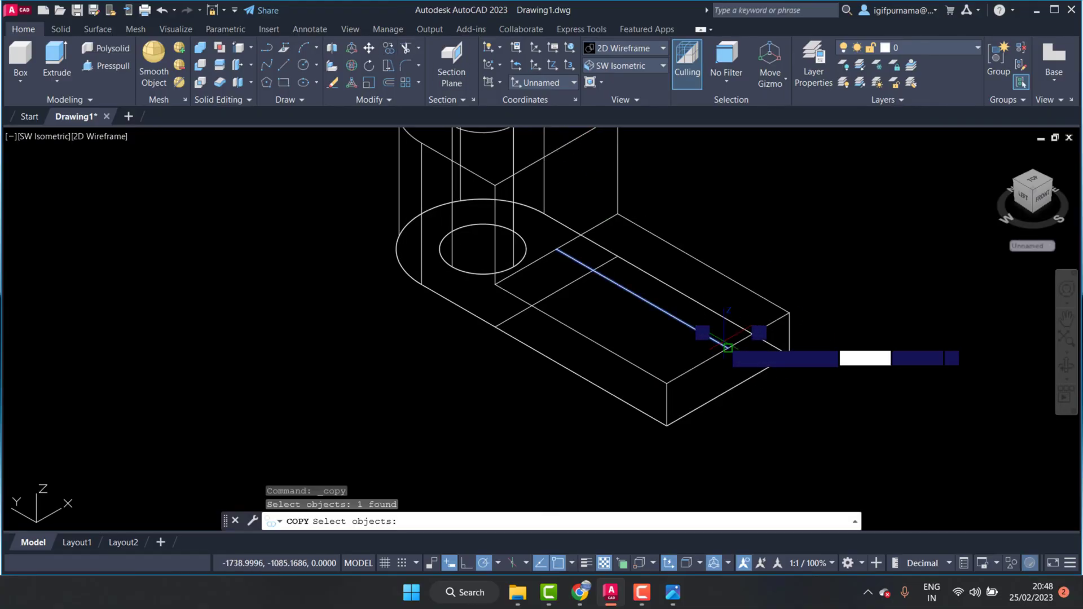
pyautogui.press('Return')
pyautogui.click(727, 347)
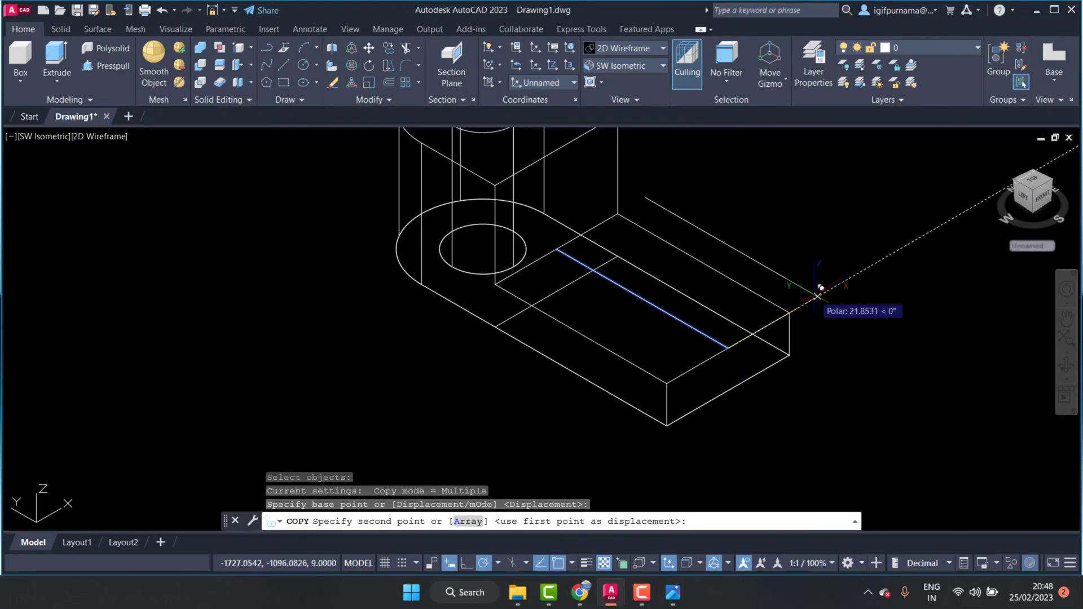
pyautogui.write('3.5')
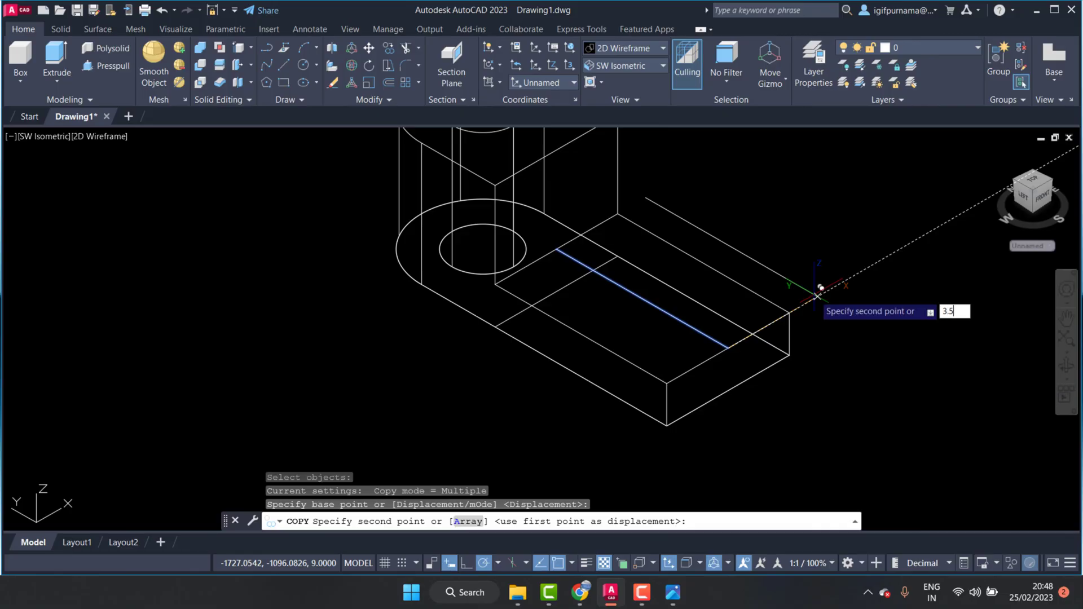
pyautogui.press('Return')
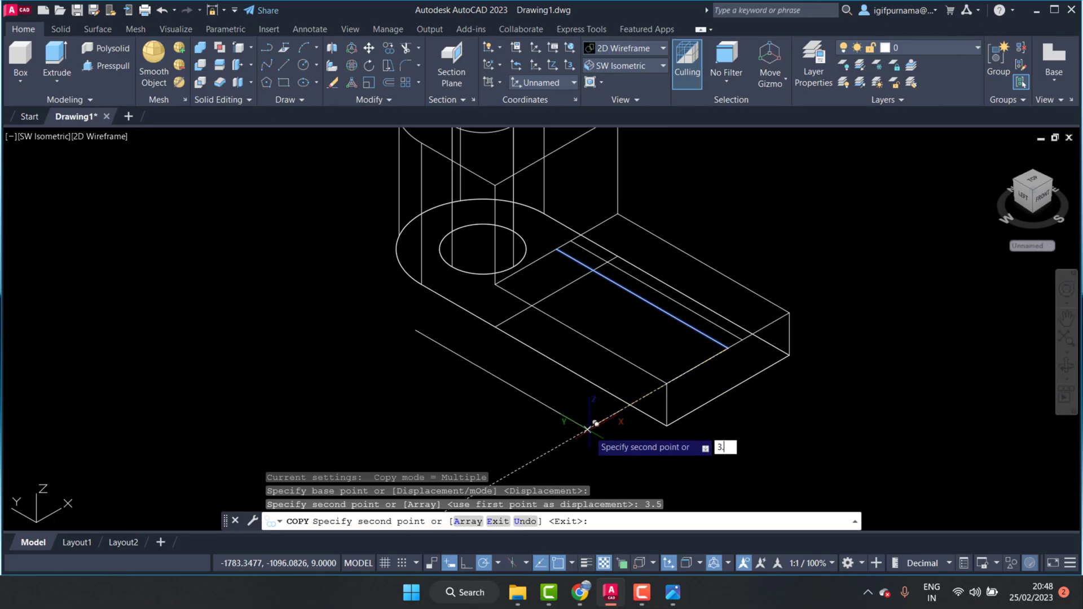
pyautogui.press('Return')
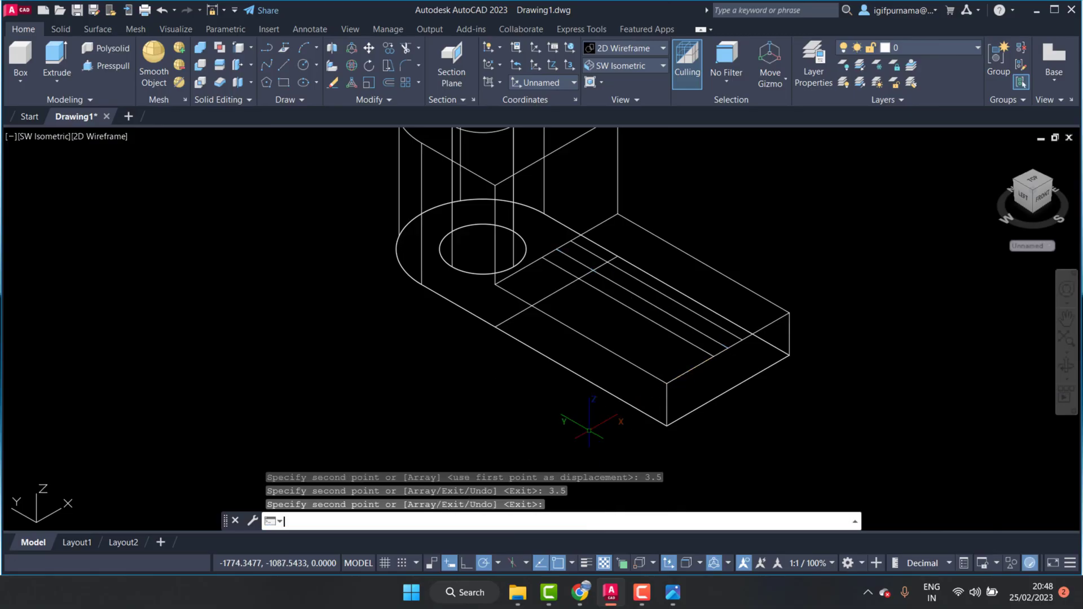
pyautogui.press('Return')
# Step: Erase the original centre line and press-pull the strip between the copies up into a thin wall
pyautogui.click(332, 85)
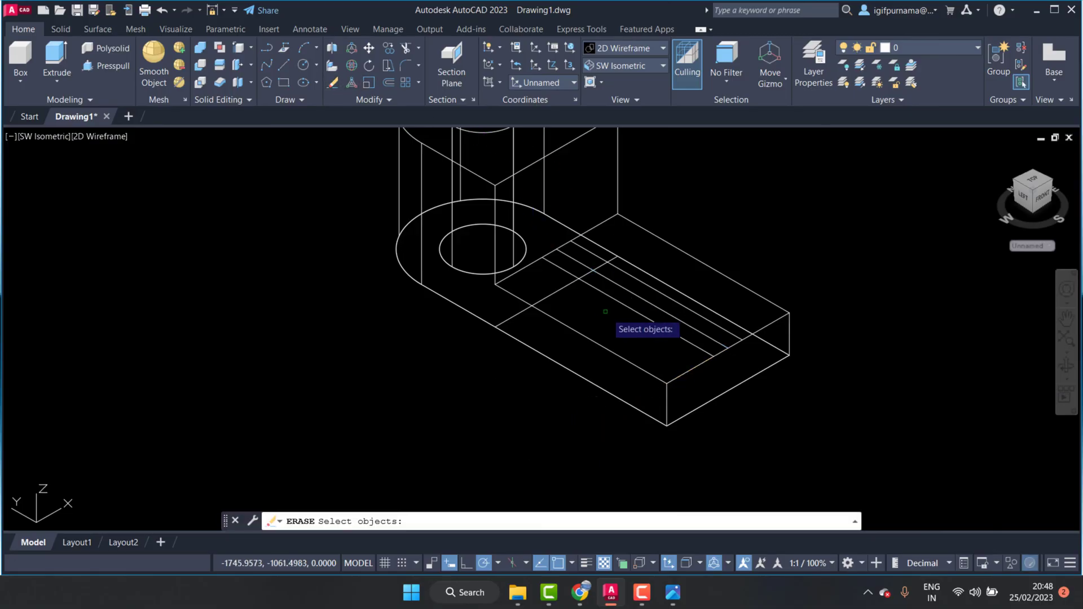
pyautogui.click(648, 279)
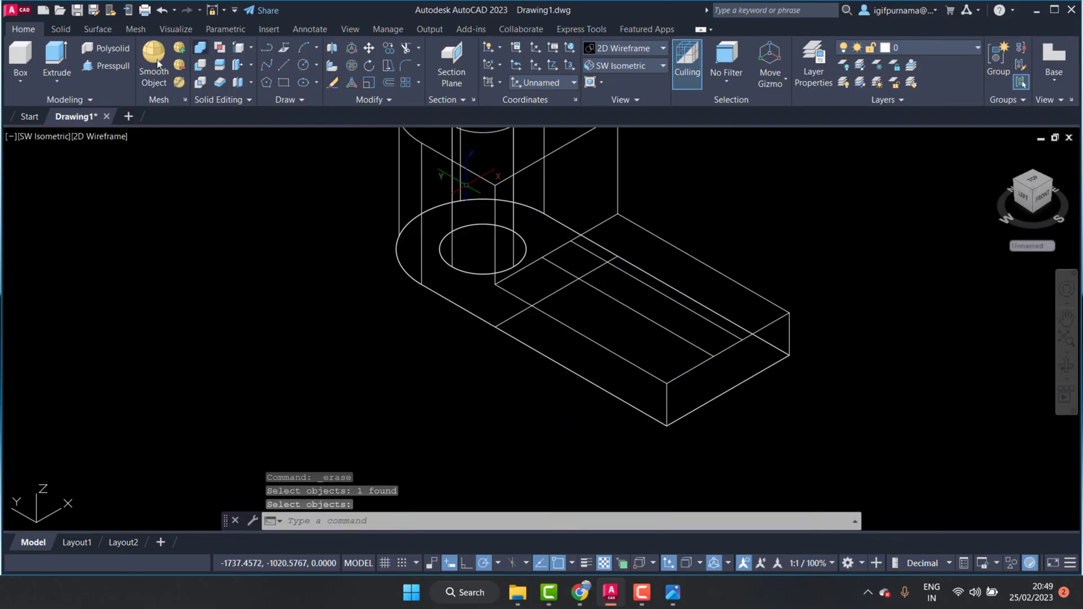
pyautogui.click(111, 72)
pyautogui.click(624, 293)
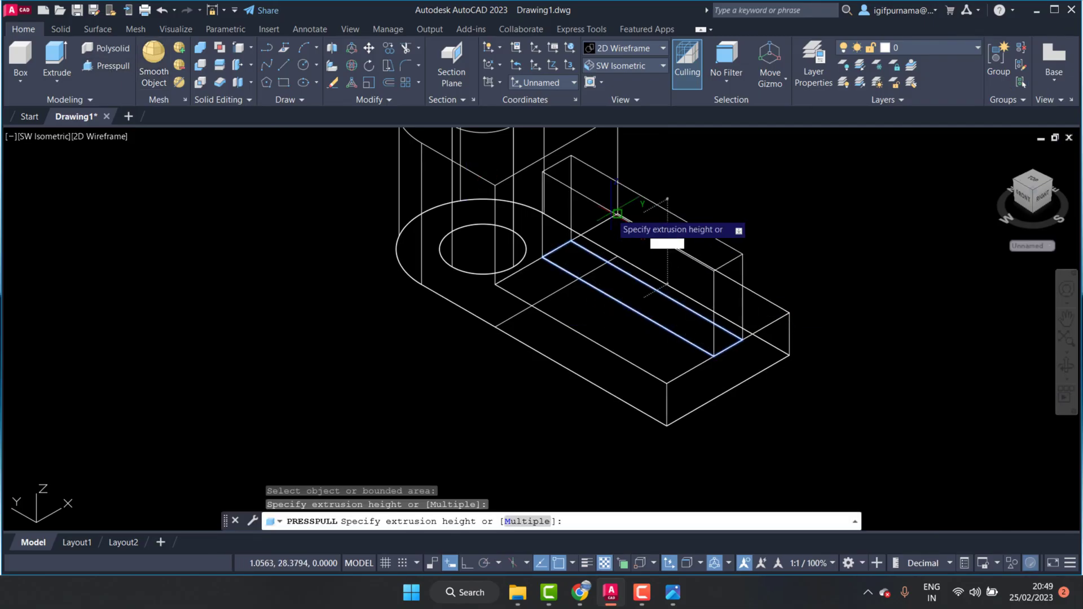
pyautogui.keyDown('shift'); pyautogui.moveTo(624, 229); pyautogui.dragTo(654, 223, button='middle'); pyautogui.keyUp('shift')
pyautogui.click(562, 184)
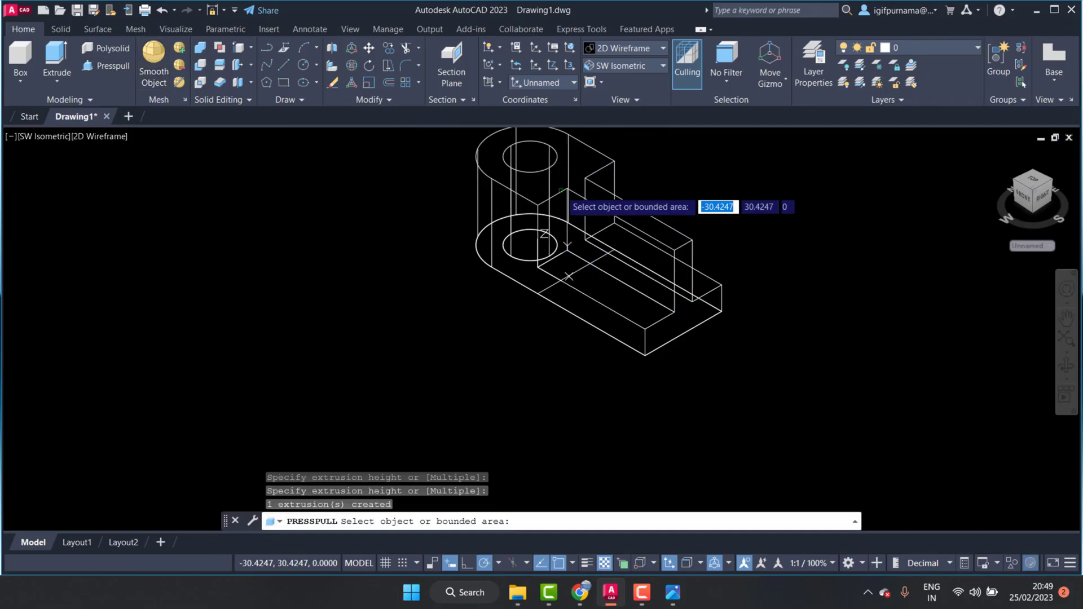
pyautogui.press('Escape')
pyautogui.click(673, 593)
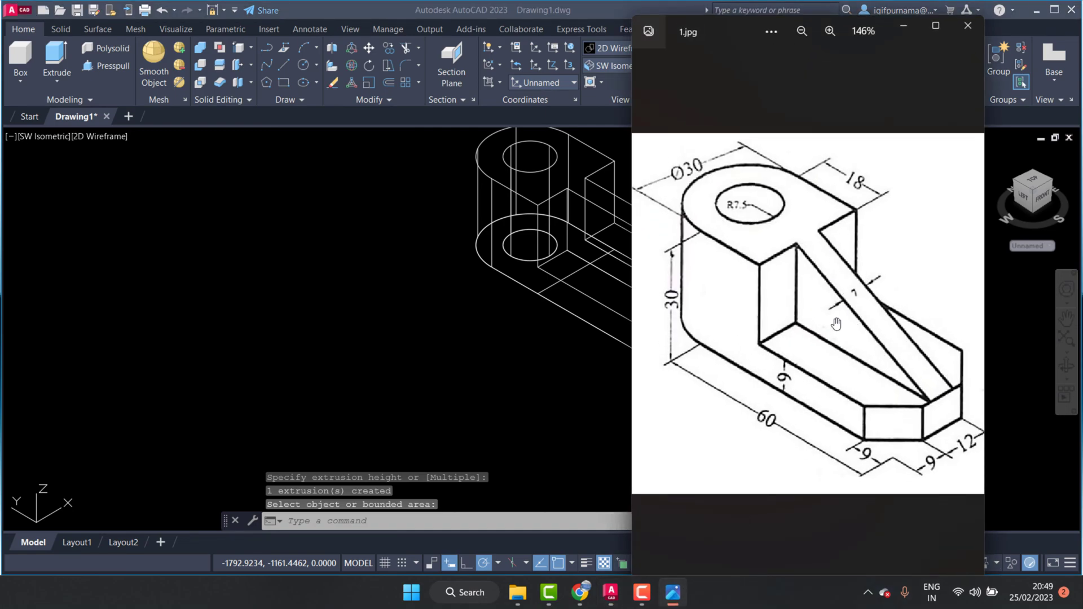
pyautogui.click(458, 368)
# Step: Switch the model's visual style to Shaded
pyautogui.click(284, 65)
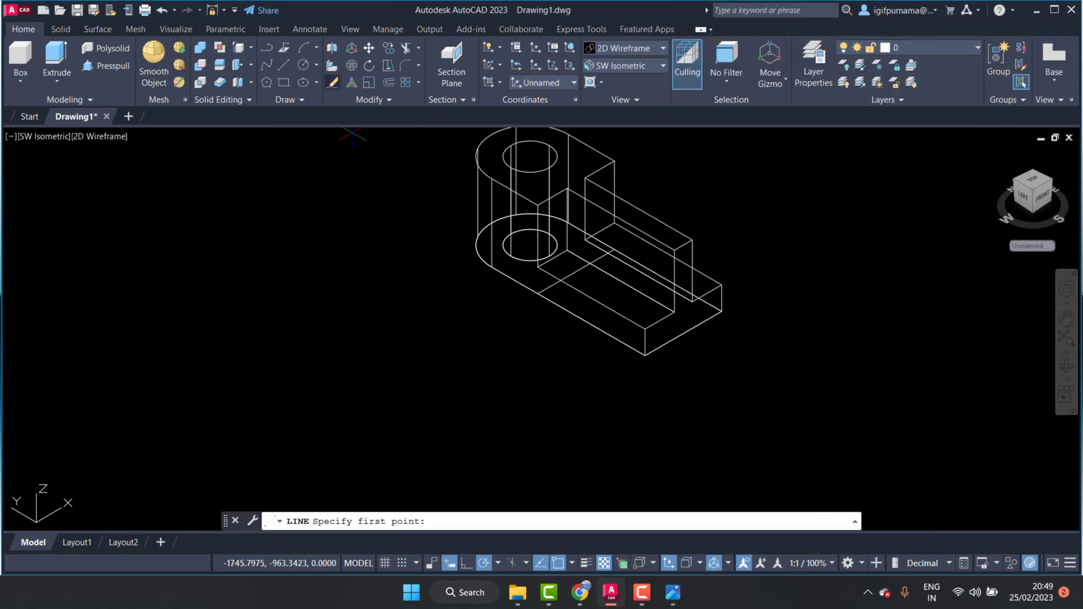
pyautogui.scroll(2, 649, 166)
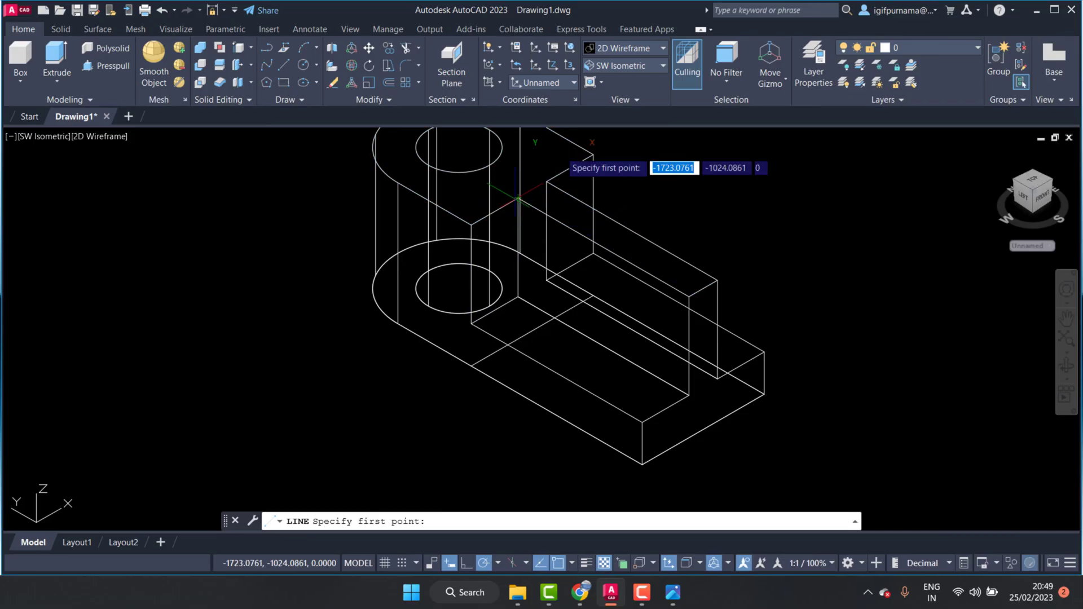
pyautogui.click(613, 52)
pyautogui.click(702, 123)
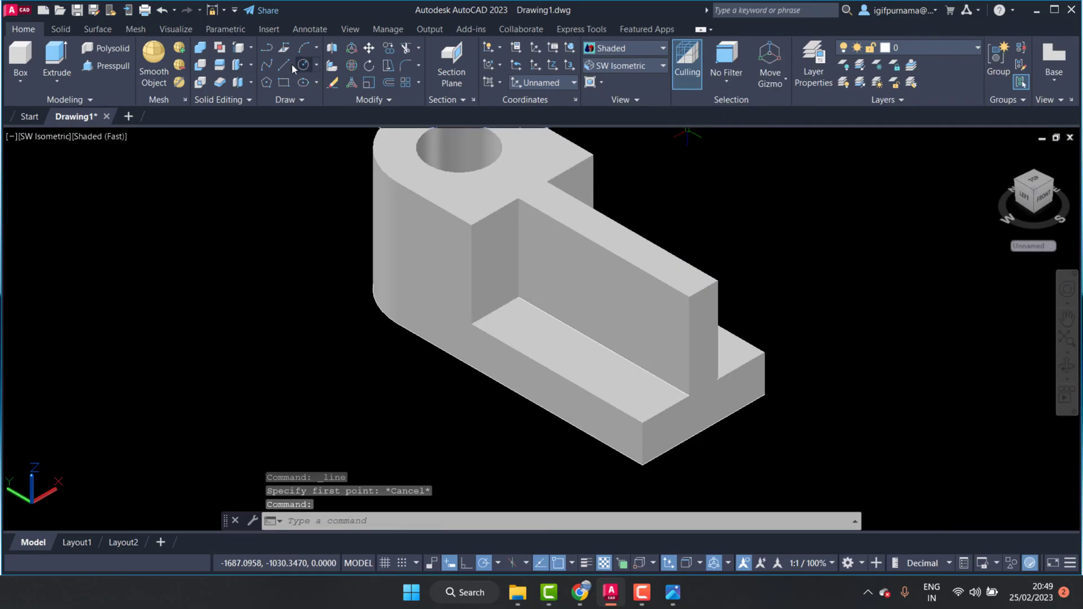
# Step: Draw a diagonal line on the wall's side from its top corner by the boss to its bottom front corner
pyautogui.click(288, 63)
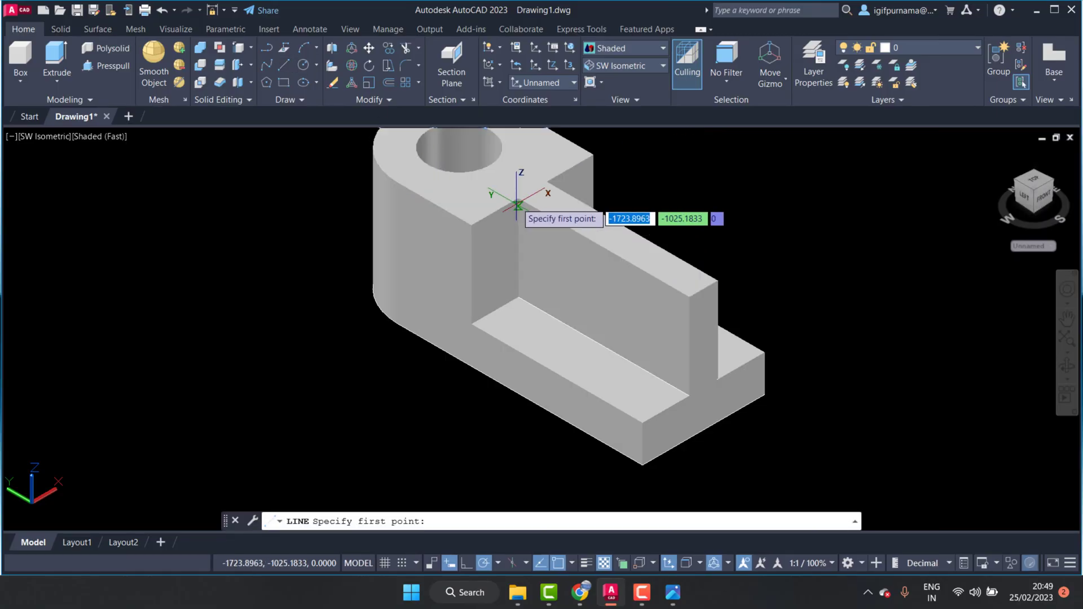
pyautogui.click(517, 201)
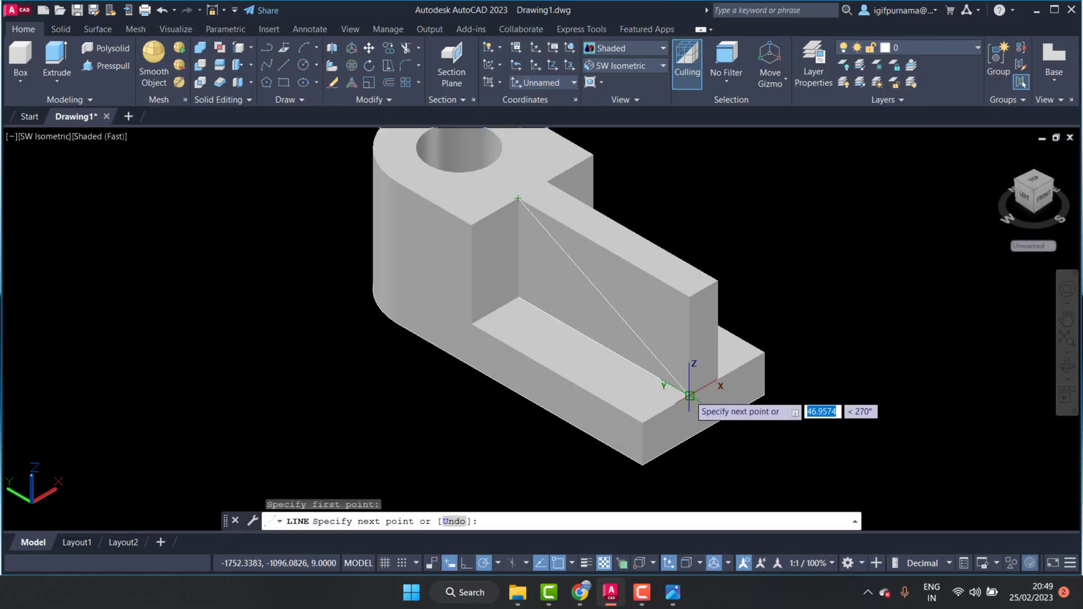
pyautogui.click(689, 395)
pyautogui.rightClick(690, 395)
pyautogui.click(714, 405)
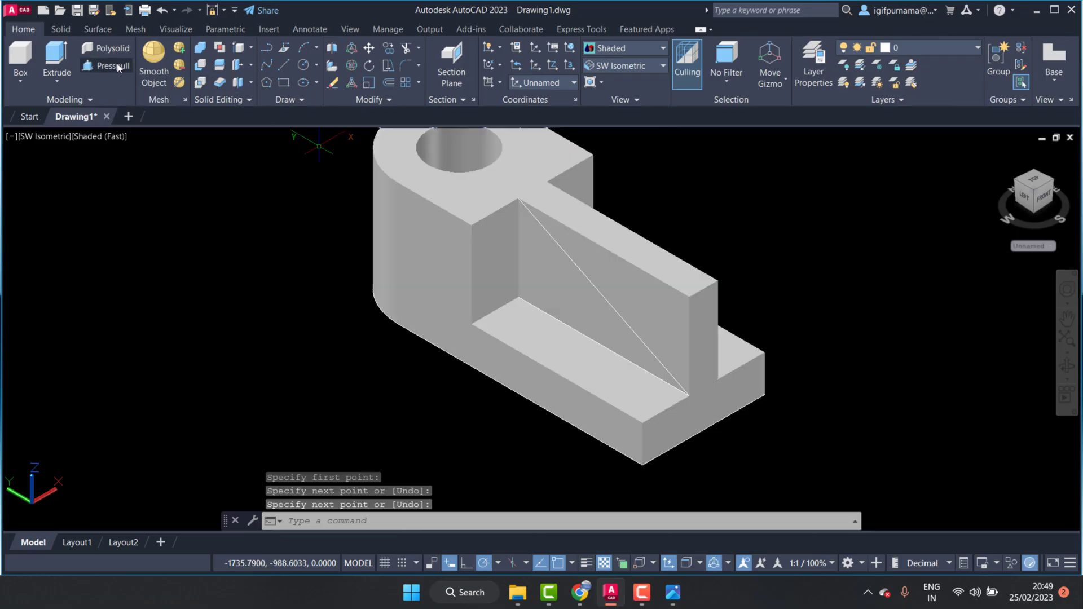
# Step: Press-pull away the upper triangle above the diagonal to taper the wall into a rib
pyautogui.click(118, 66)
pyautogui.click(642, 279)
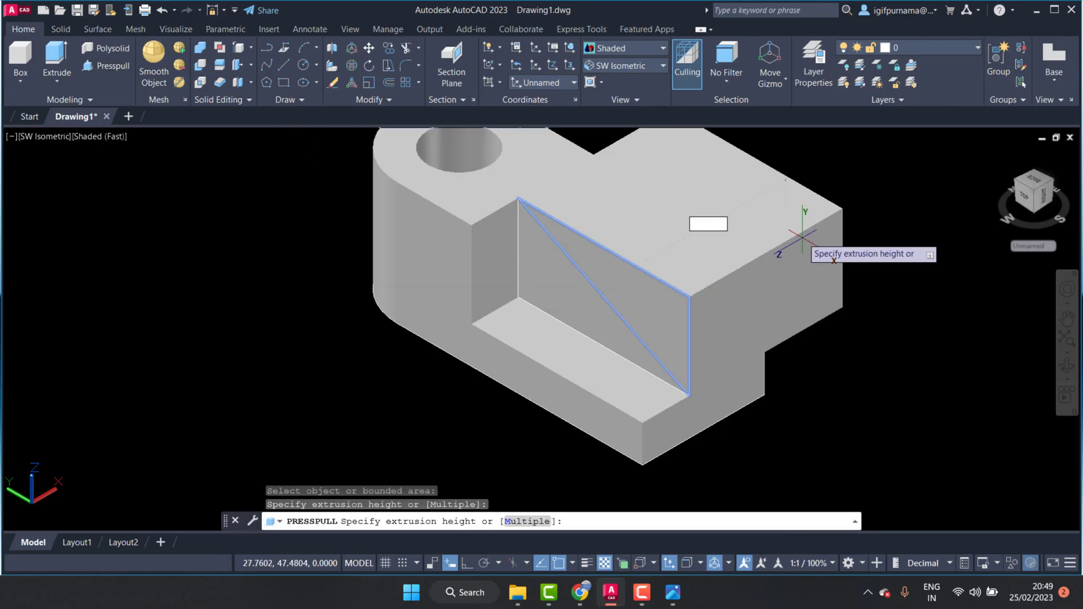
pyautogui.click(834, 261)
pyautogui.press('Return')
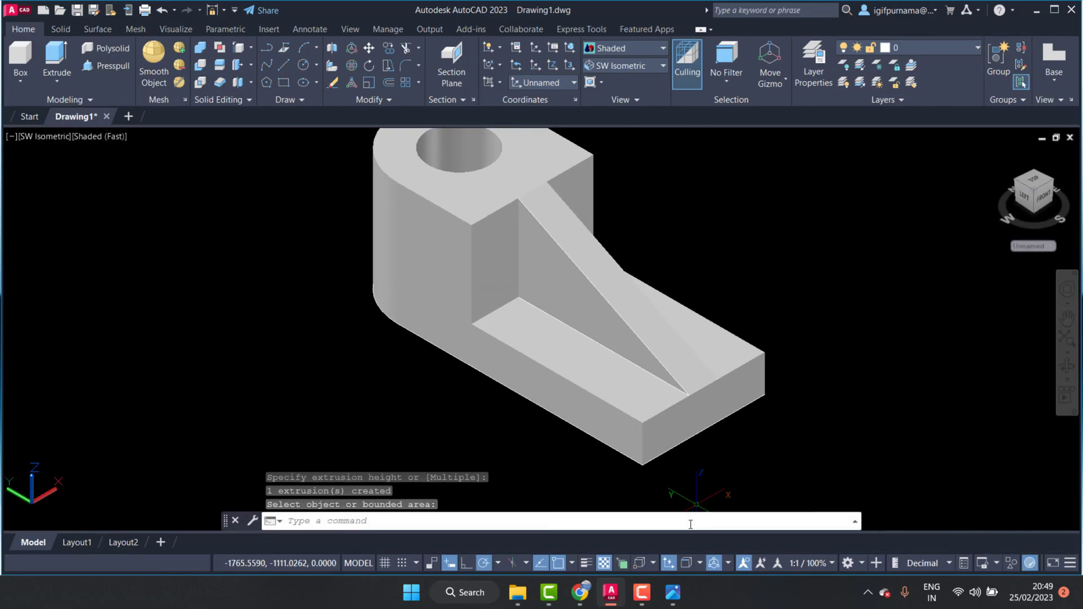
# Step: Check the reference drawing, then draw a 9-unit line from the base plate's front corner
pyautogui.click(673, 592)
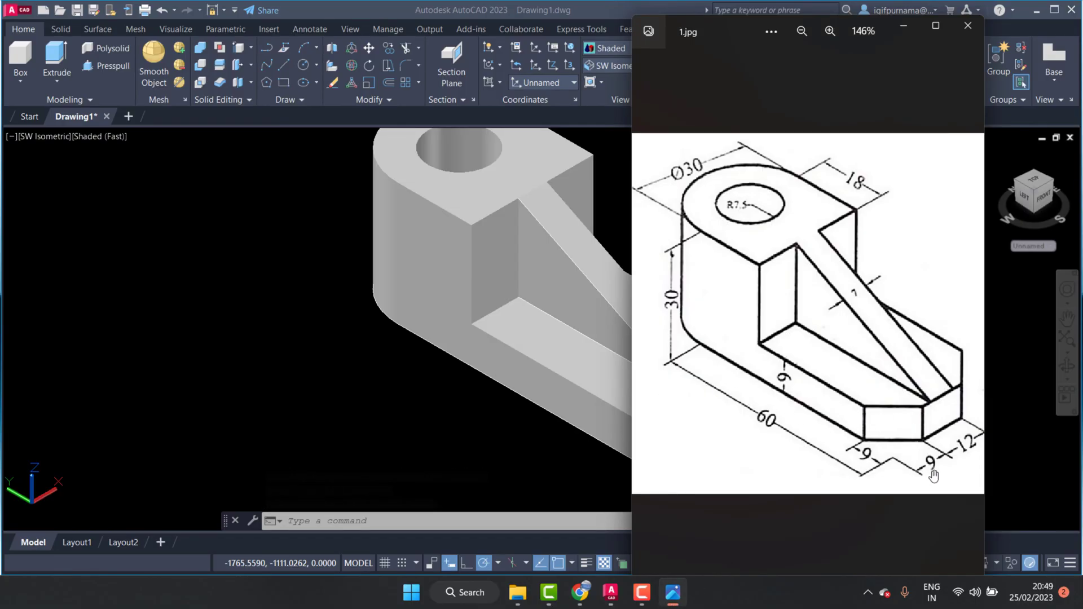
pyautogui.click(271, 368)
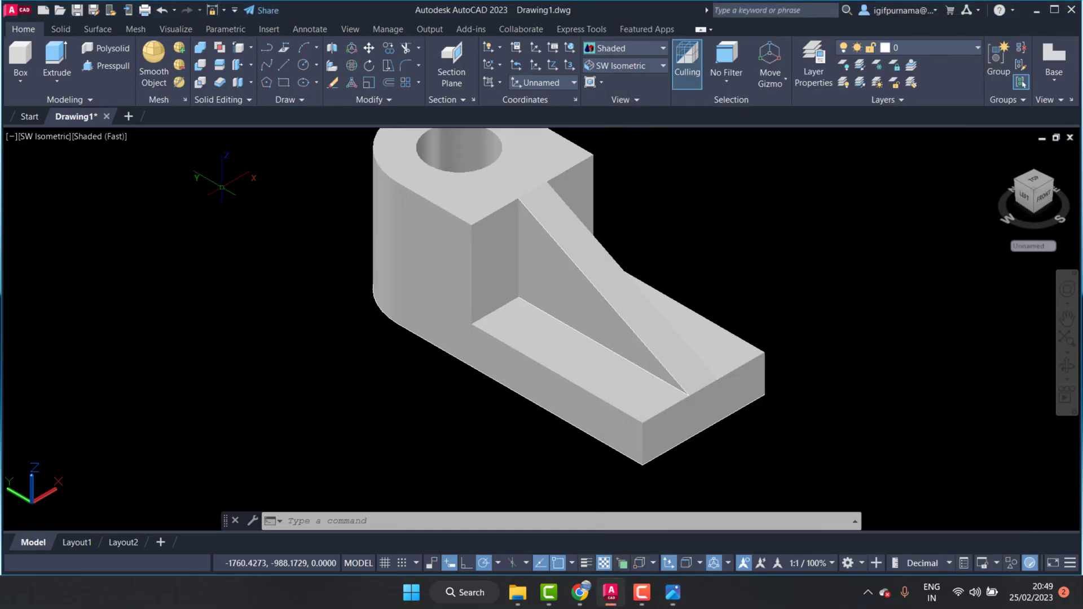
pyautogui.click(283, 65)
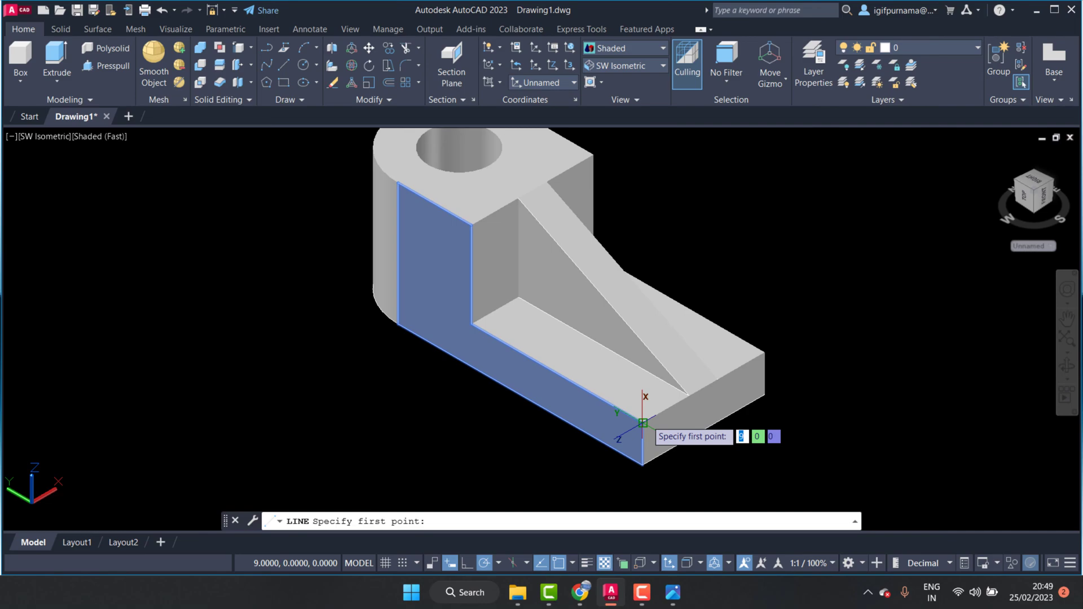
pyautogui.click(642, 423)
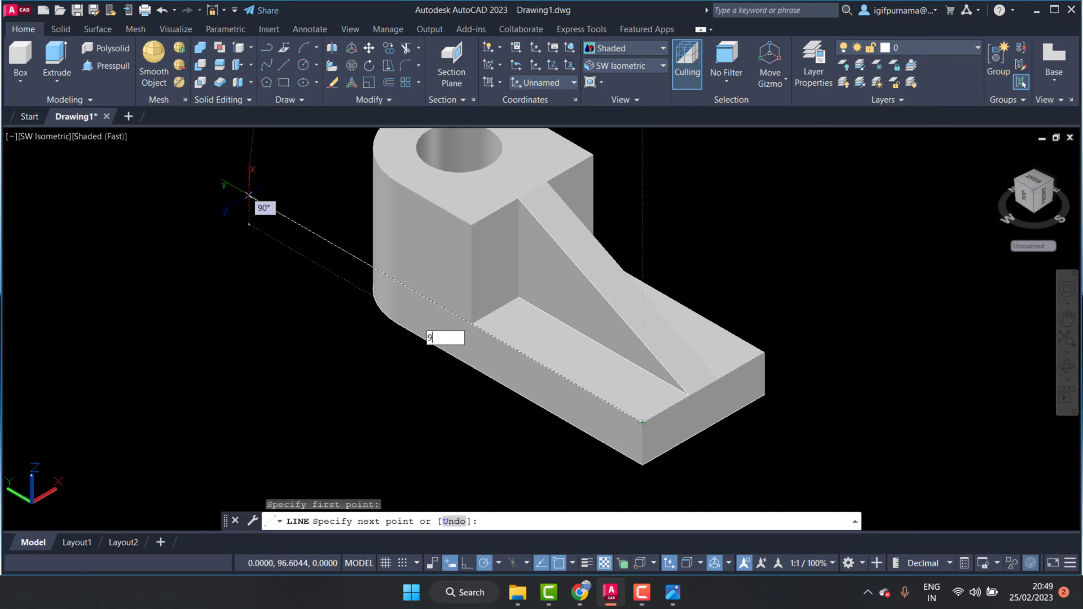
pyautogui.write('9')
pyautogui.press('Return')
pyautogui.press('Return')
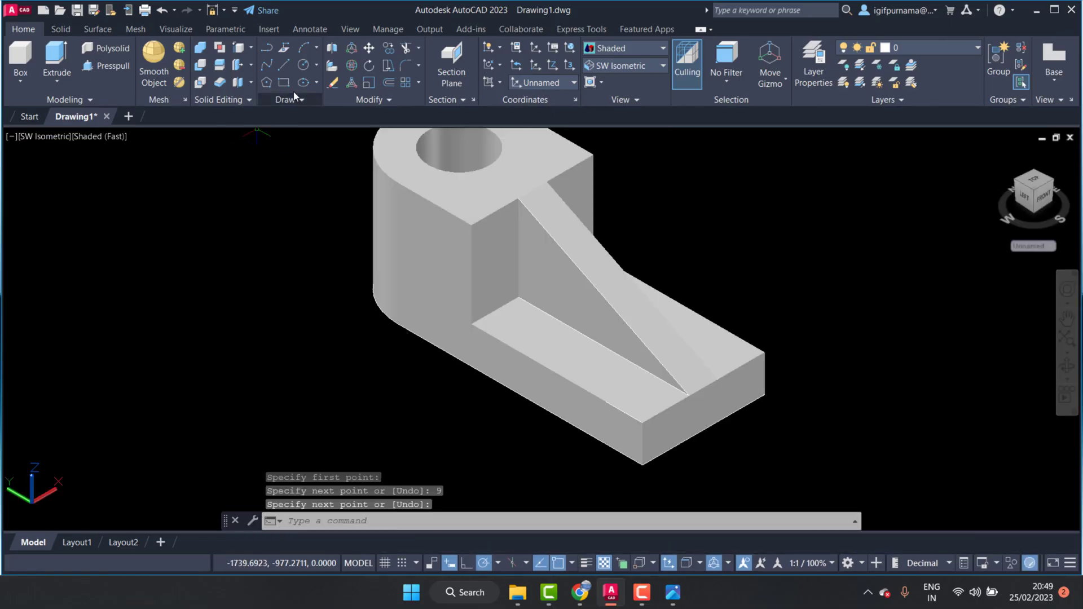
# Step: Redraw the 9-unit guide line from the same front corner, zooming in, then end the command
pyautogui.click(275, 67)
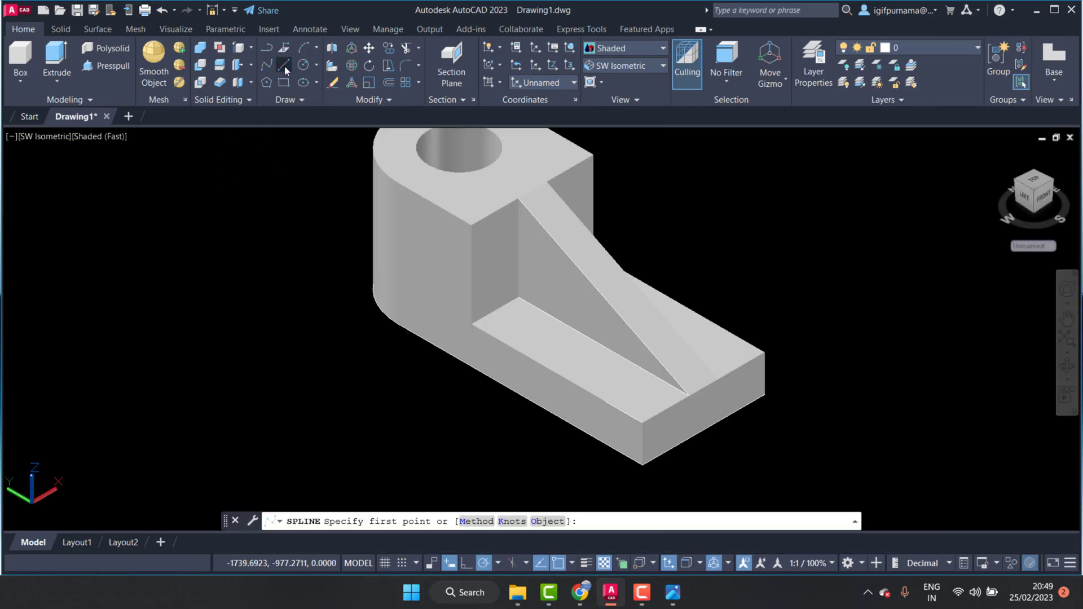
pyautogui.click(643, 423)
pyautogui.write('9')
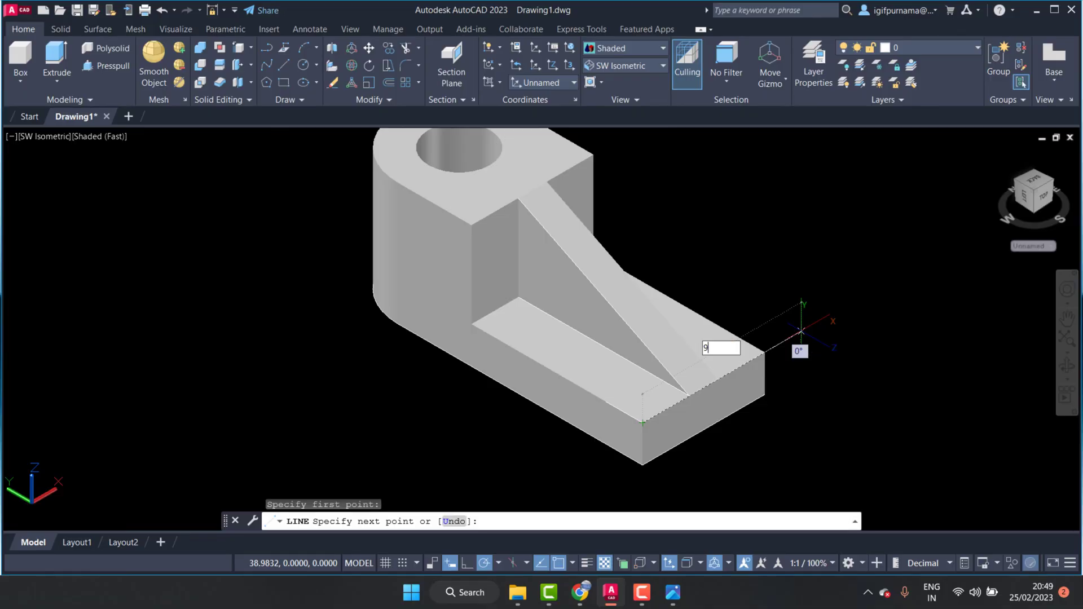
pyautogui.press('Return')
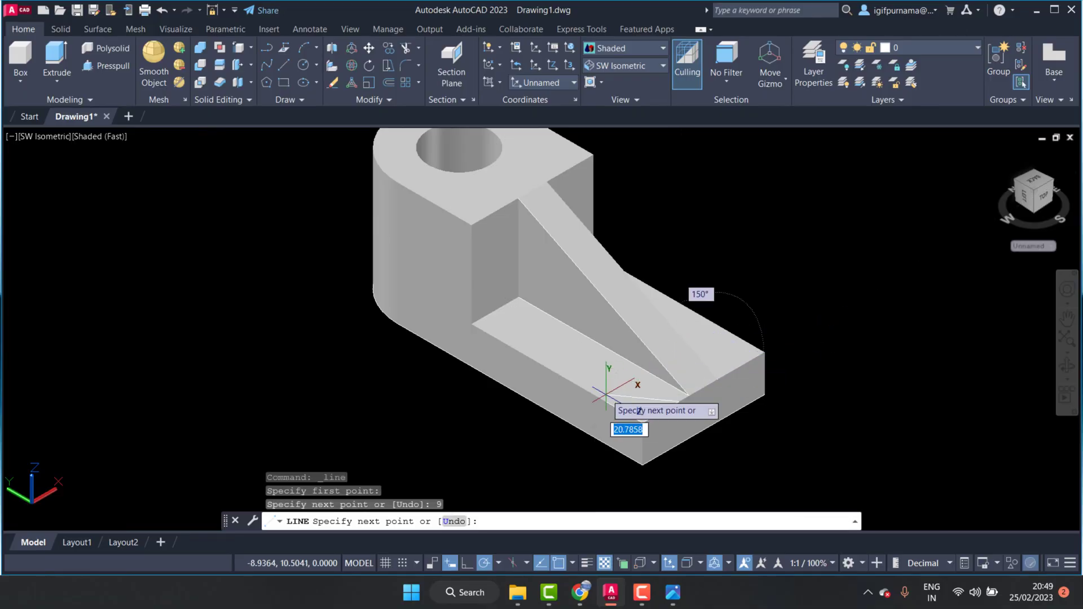
pyautogui.scroll(3, 615, 404)
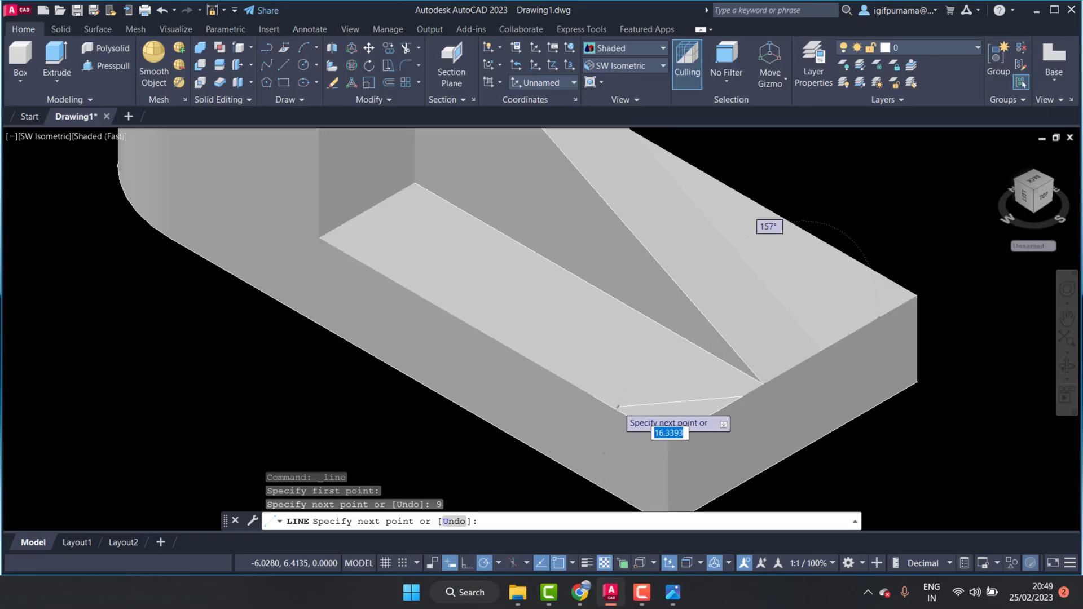
pyautogui.scroll(1, 617, 406)
pyautogui.scroll(1, 617, 406)
pyautogui.scroll(1, 615, 412)
pyautogui.scroll(1, 581, 391)
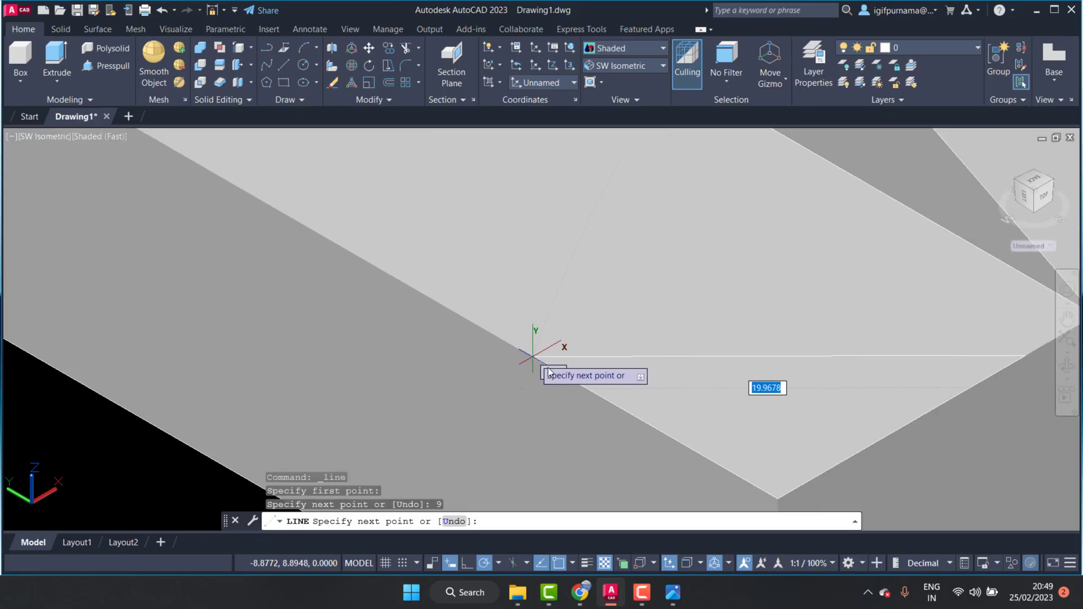
pyautogui.scroll(-3, 549, 372)
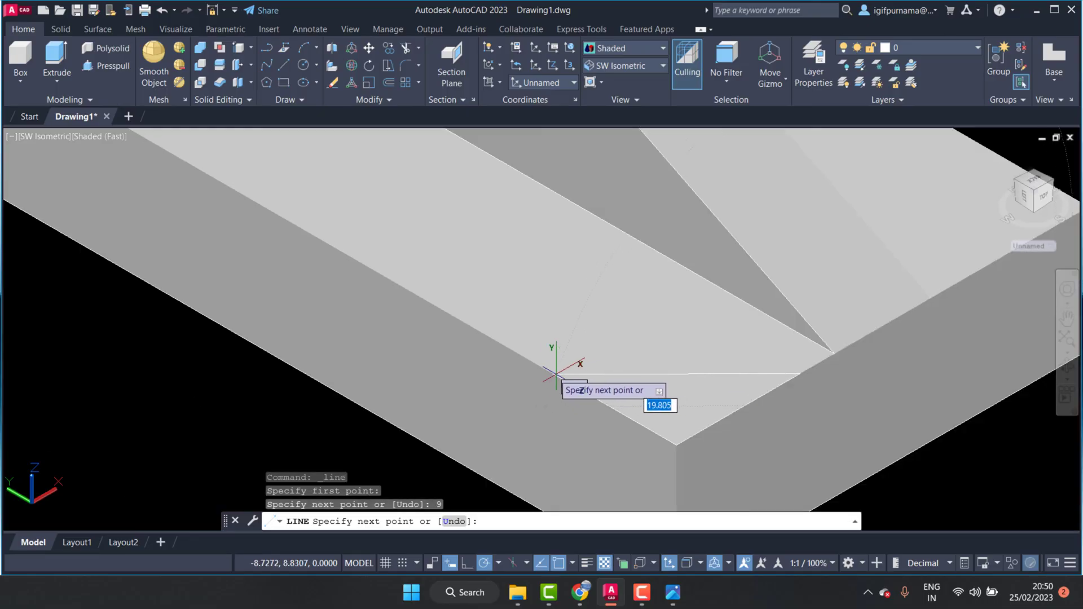
pyautogui.scroll(1, 546, 373)
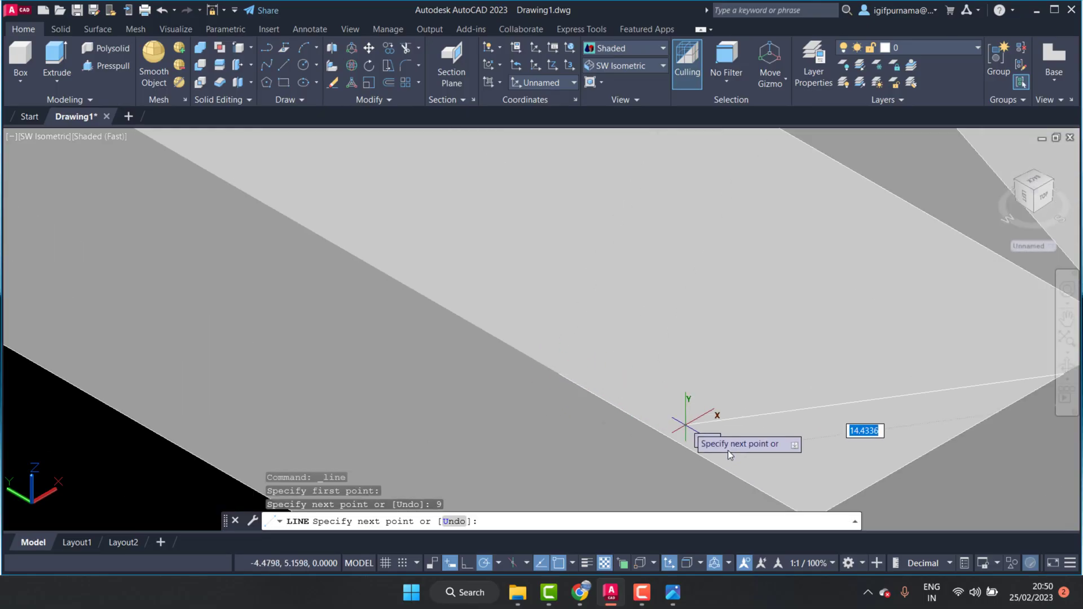
pyautogui.scroll(-5, 695, 384)
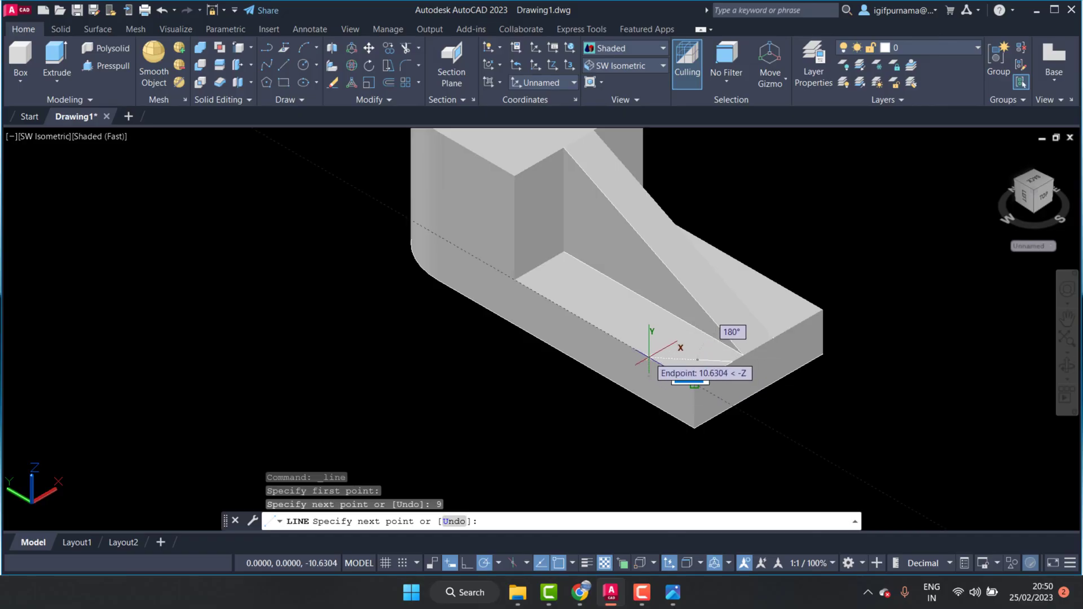
pyautogui.scroll(1, 649, 357)
pyautogui.scroll(2, 654, 364)
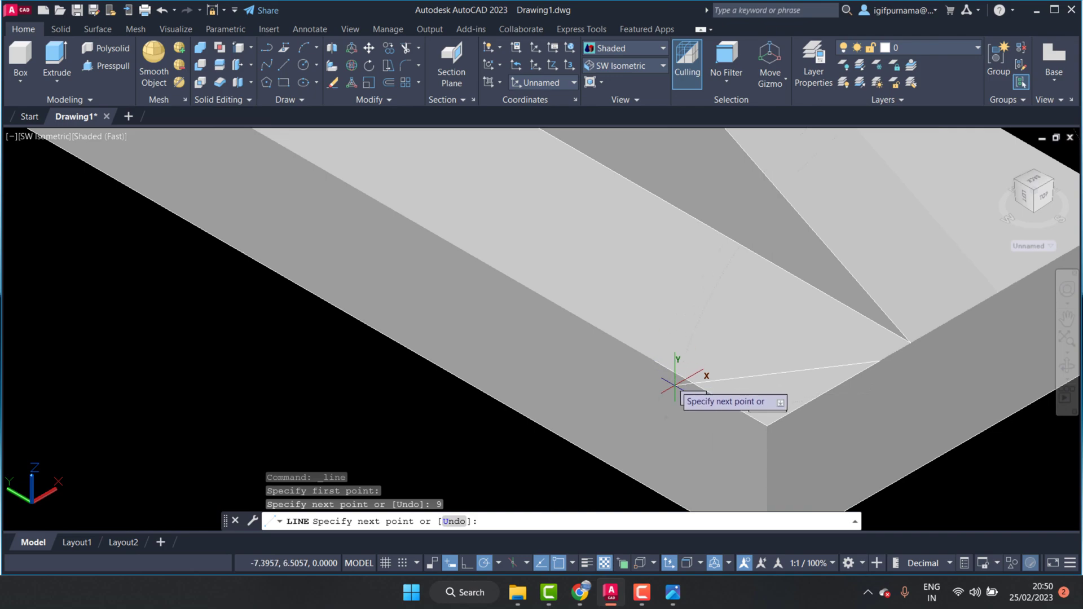
pyautogui.scroll(2, 674, 385)
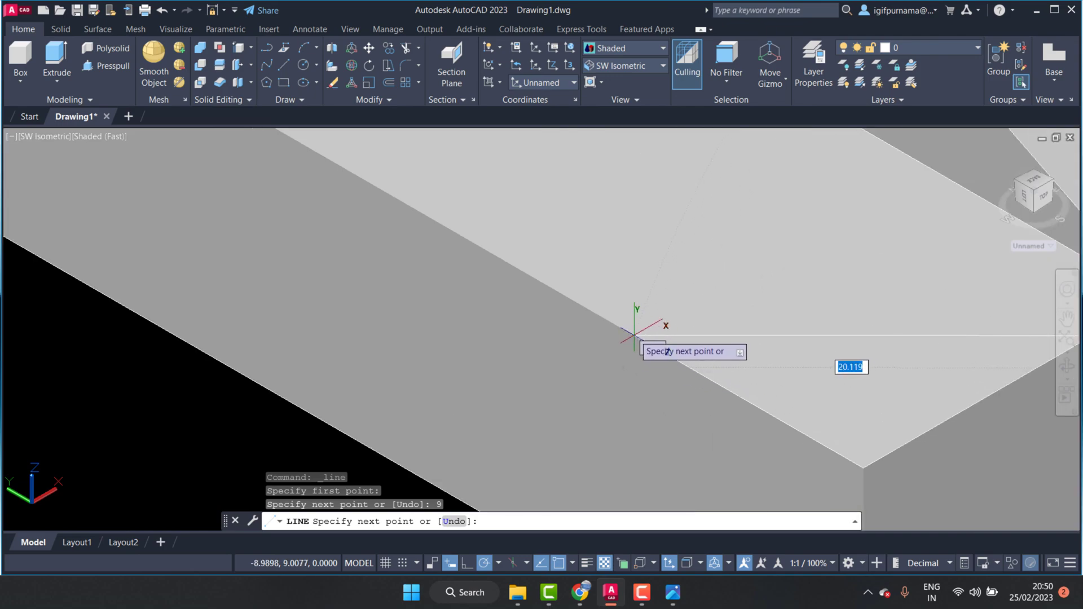
pyautogui.press('Escape')
pyautogui.scroll(-3, 637, 339)
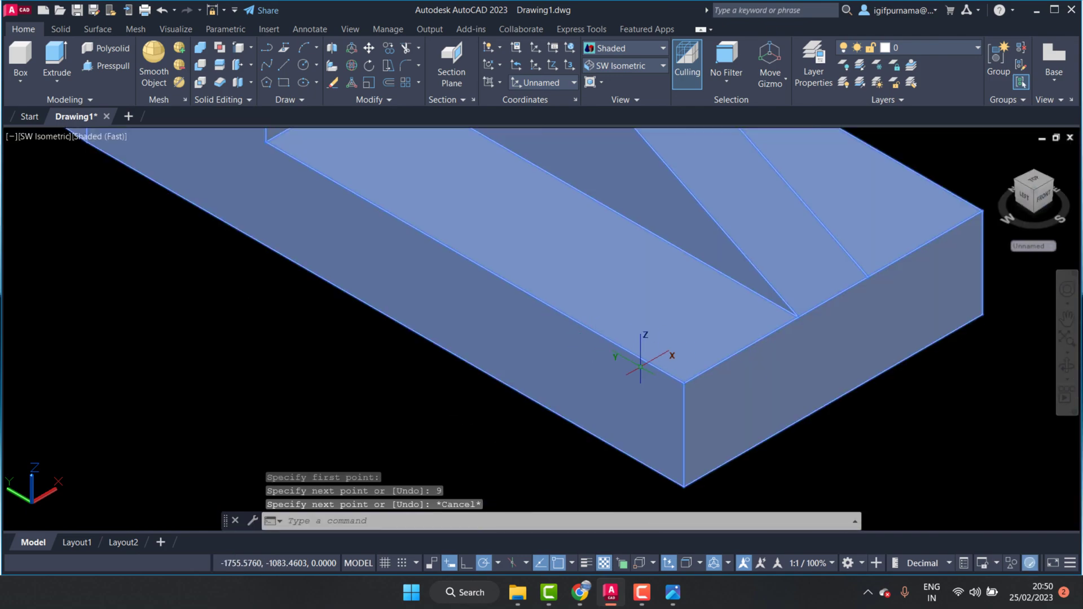
# Step: Outline the chamfer triangle: a 9-unit line from the front corner plus a diagonal closing line
pyautogui.click(283, 65)
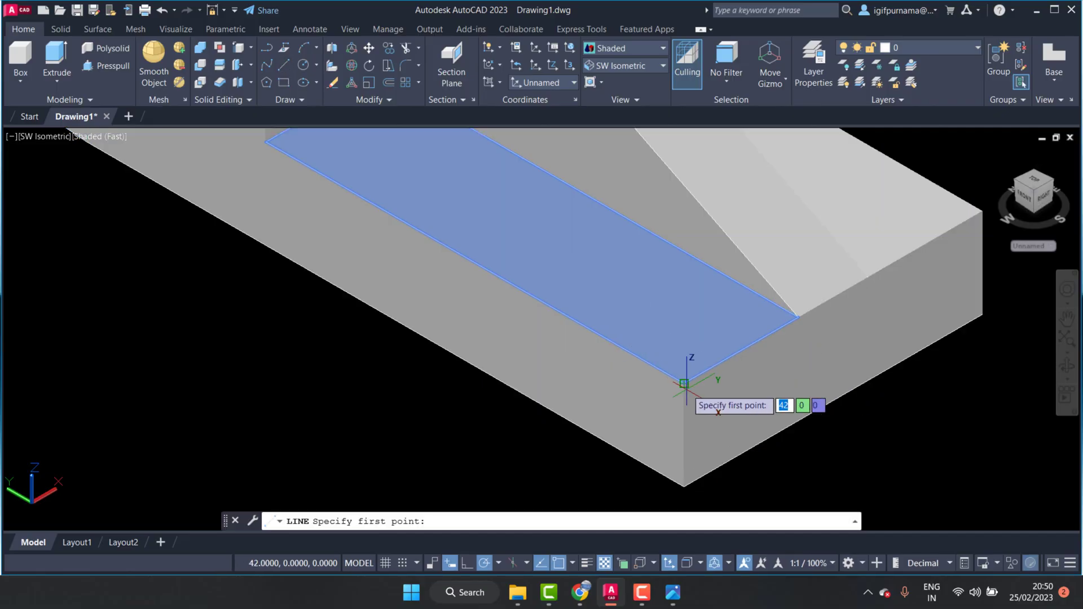
pyautogui.click(684, 381)
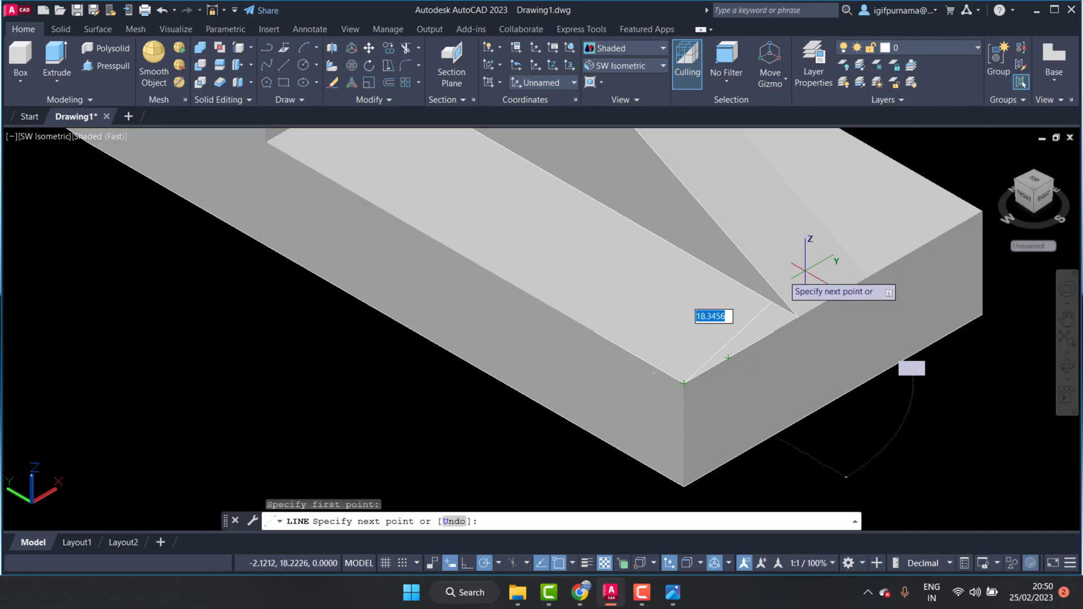
pyautogui.scroll(-3, 812, 262)
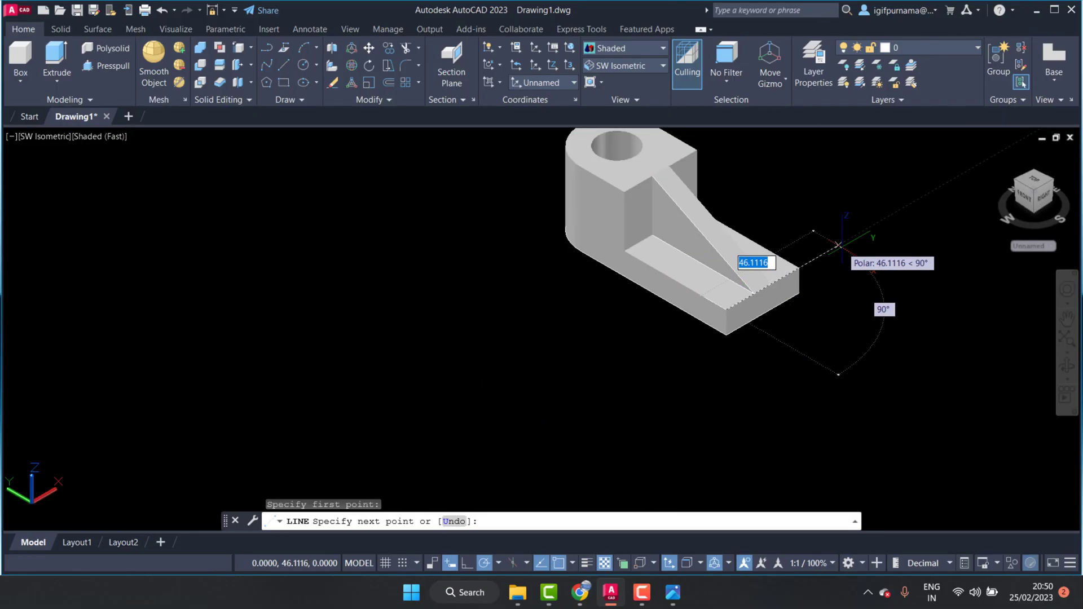
pyautogui.write('9')
pyautogui.press('Return')
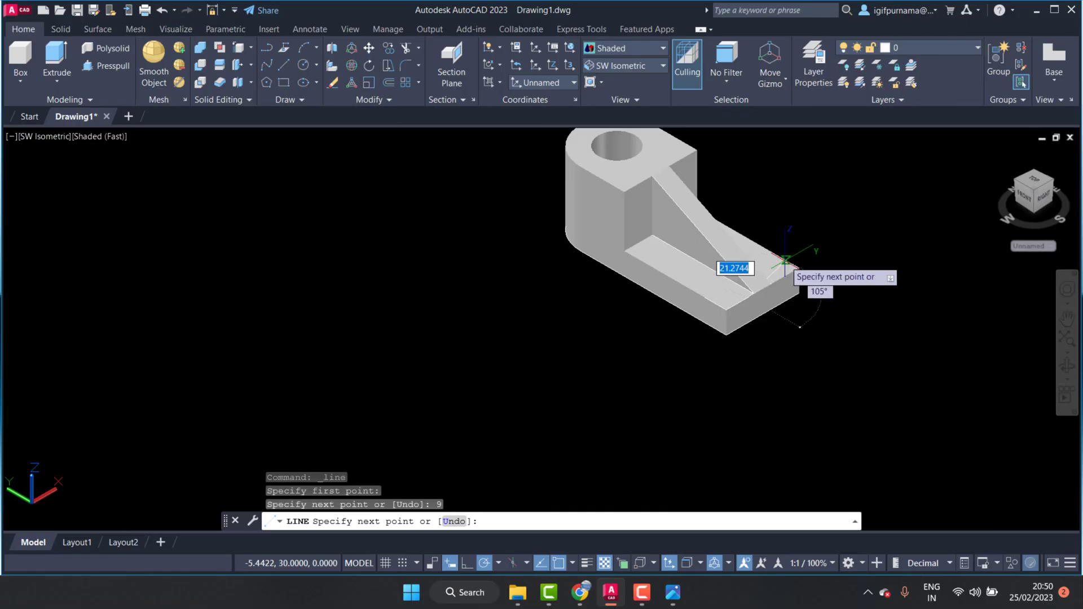
pyautogui.scroll(-5, 786, 273)
pyautogui.scroll(8, 790, 266)
pyautogui.scroll(5, 790, 267)
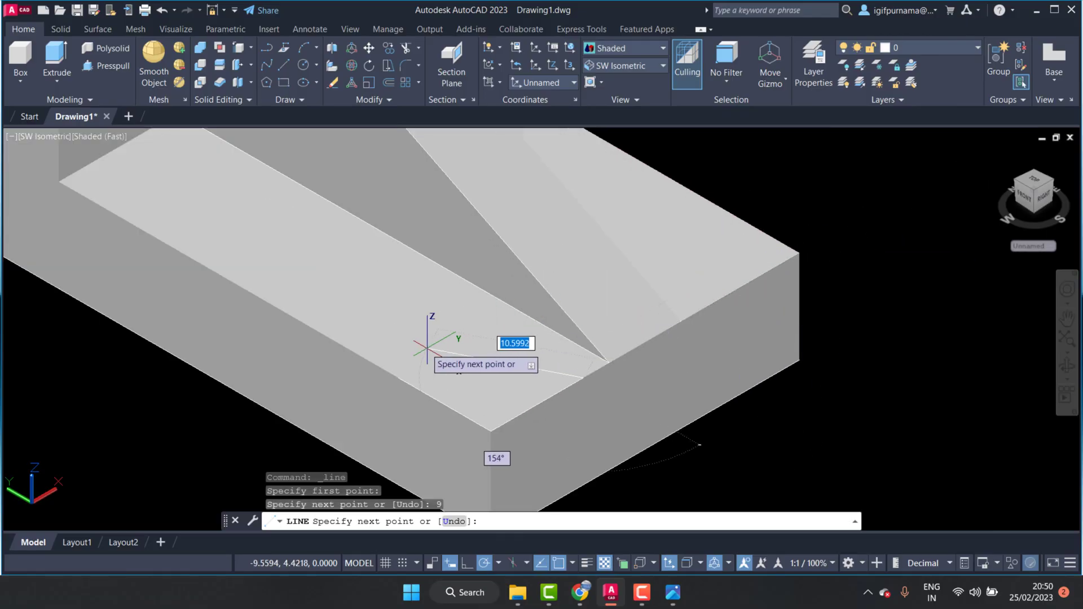
pyautogui.click(398, 378)
pyautogui.rightClick(399, 379)
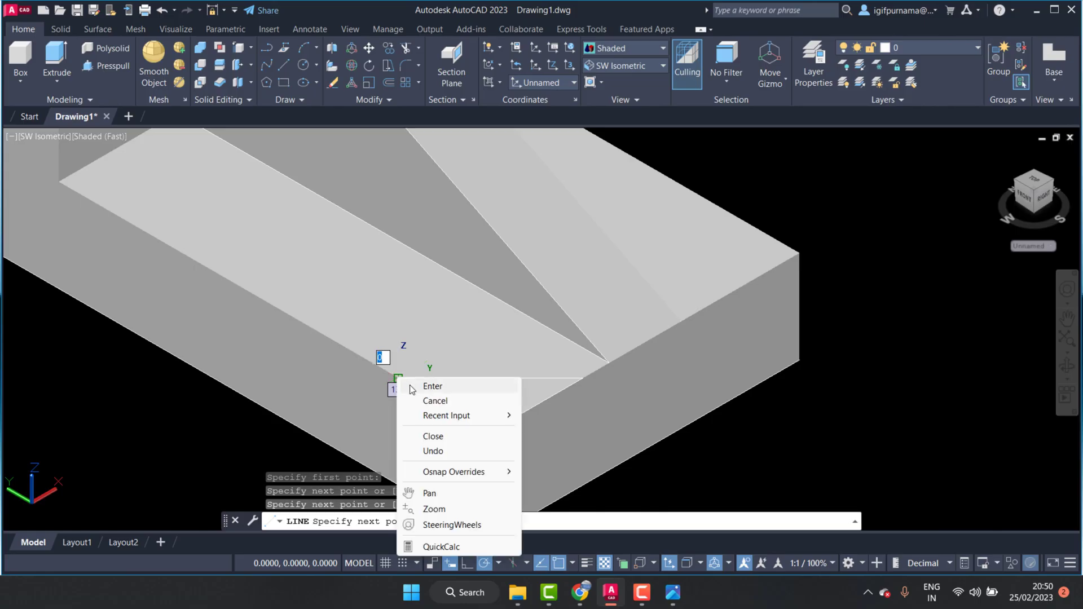
pyautogui.click(432, 386)
pyautogui.click(358, 141)
# Step: Press-pull the triangular corner area down through the base plate to cut the chamfer
pyautogui.click(107, 66)
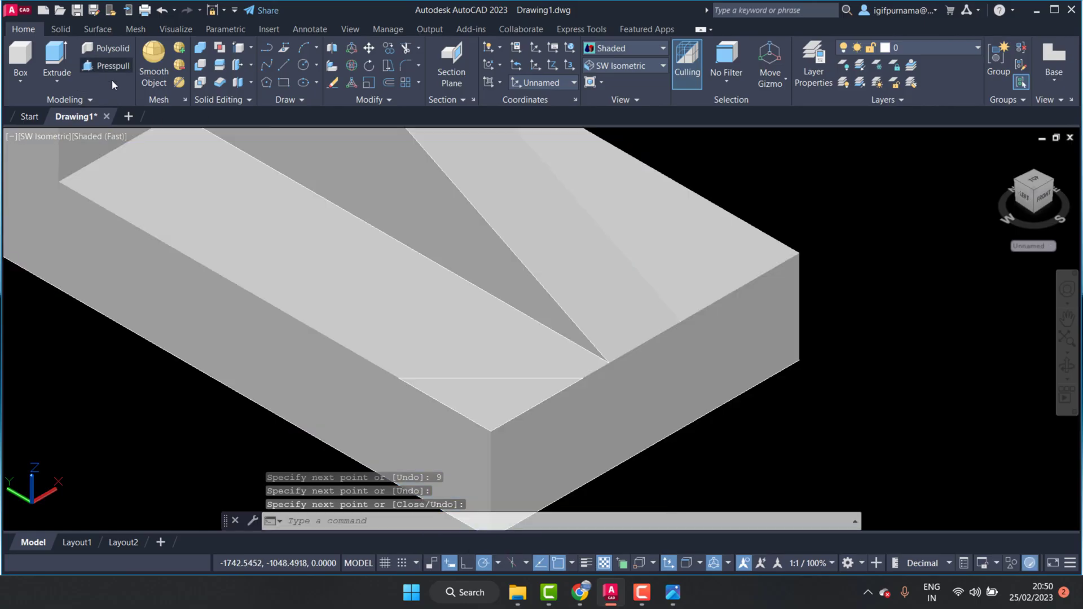
pyautogui.click(491, 367)
pyautogui.scroll(-8, 494, 348)
pyautogui.click(494, 348)
pyautogui.scroll(3, 570, 299)
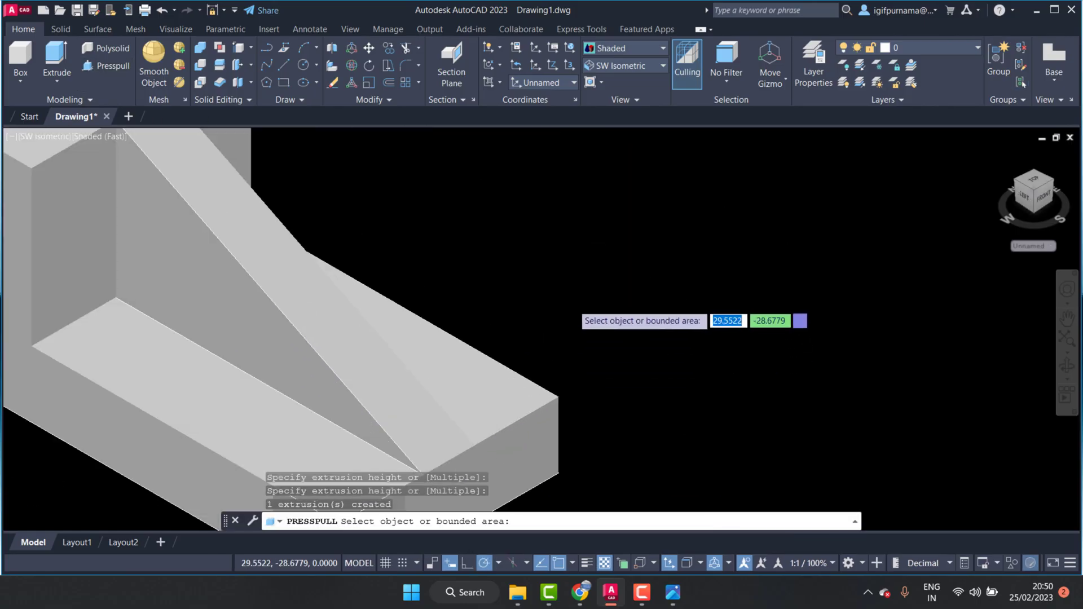
pyautogui.press('Escape')
pyautogui.scroll(-2, 522, 248)
pyautogui.scroll(2, 522, 248)
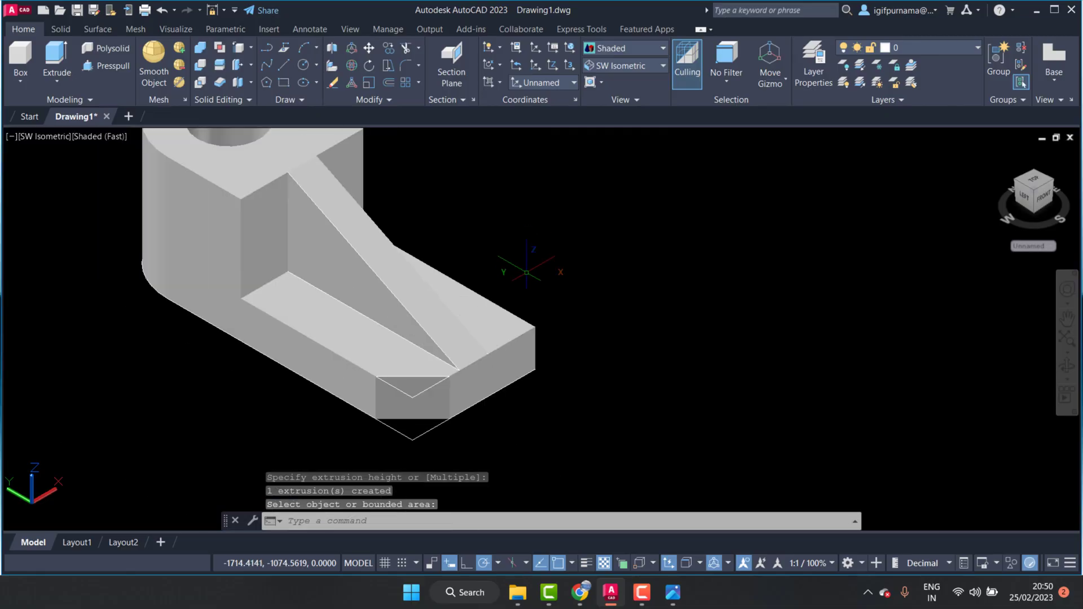
# Step: Abandon copying the V-shaped chamfer lines and draw a 9-unit line from the right front corner
pyautogui.click(387, 48)
pyautogui.scroll(3, 444, 408)
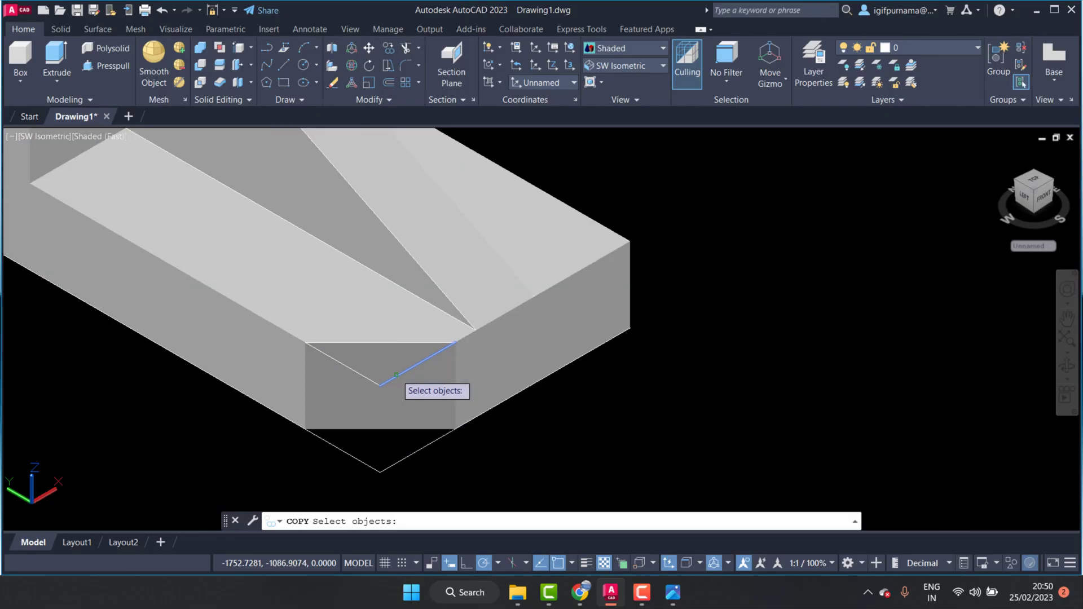
pyautogui.click(397, 375)
pyautogui.click(371, 380)
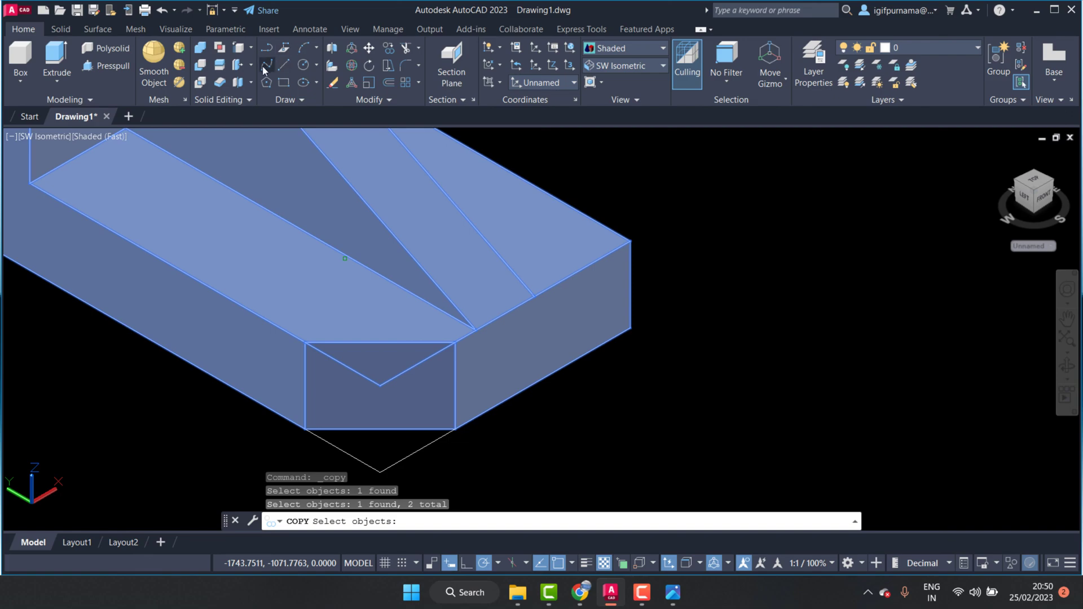
pyautogui.click(283, 66)
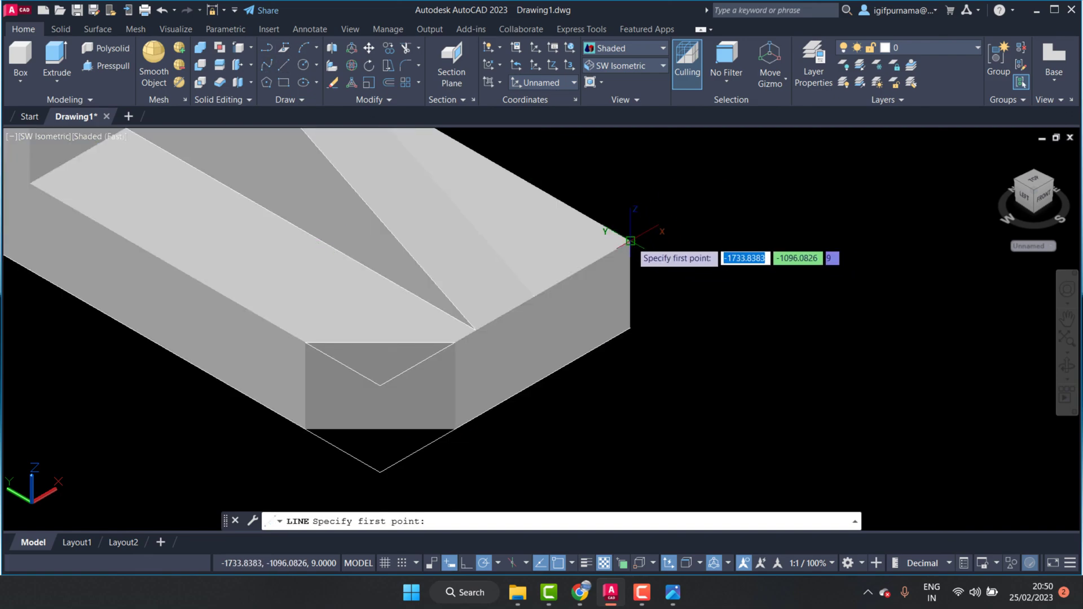
pyautogui.click(630, 241)
pyautogui.scroll(-2, 630, 241)
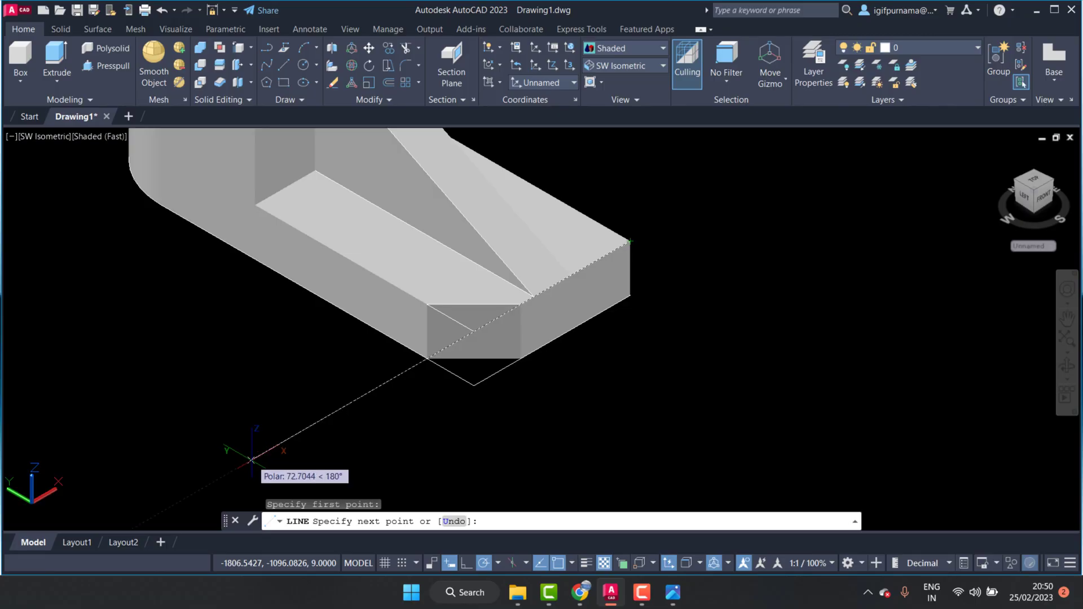
pyautogui.press('Return')
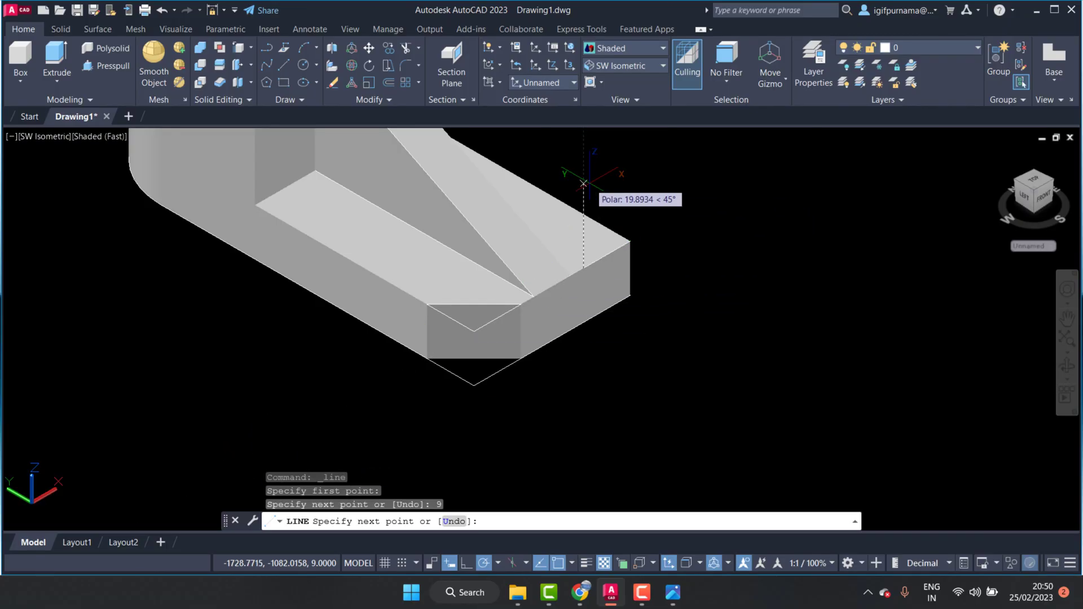
pyautogui.press('Return')
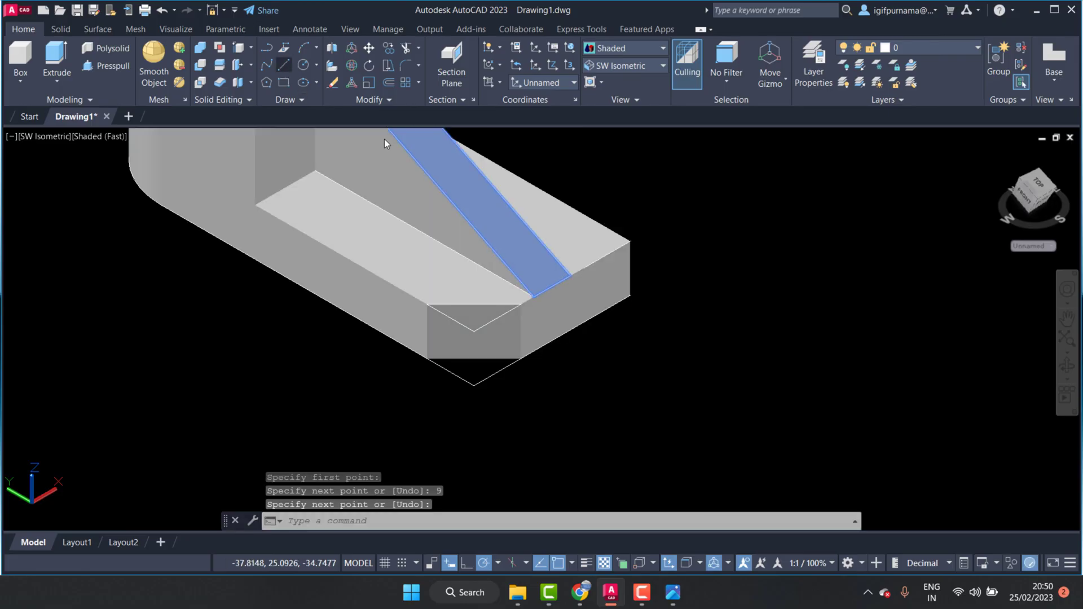
pyautogui.press('Return')
# Step: Draw a second 9-unit line from that corner and close the triangle at the chamfer mark
pyautogui.click(630, 242)
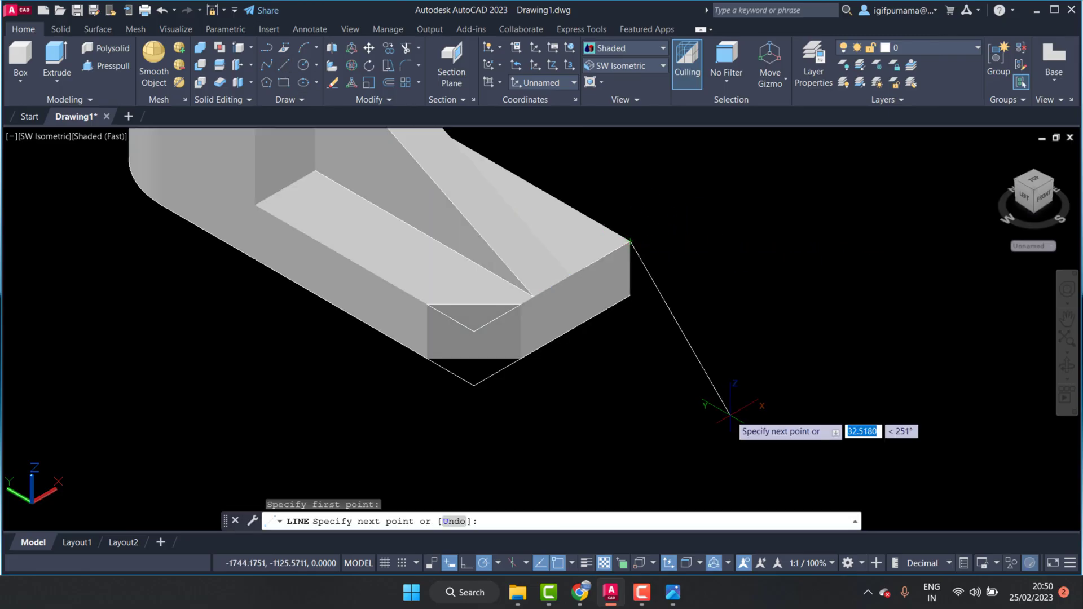
pyautogui.scroll(3, 731, 405)
pyautogui.scroll(-5, 731, 405)
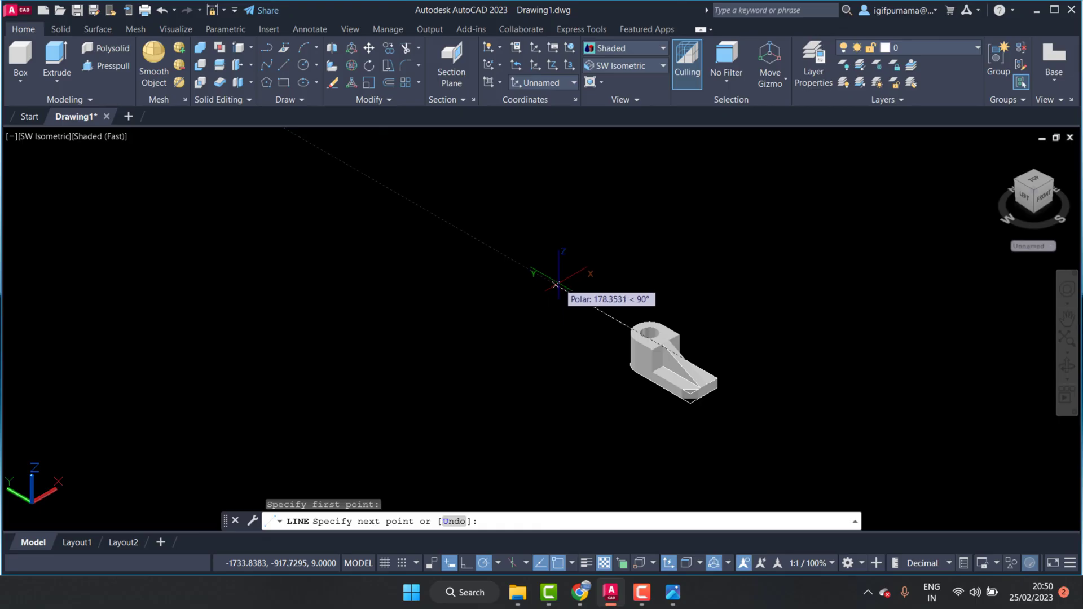
pyautogui.write('9')
pyautogui.press('Return')
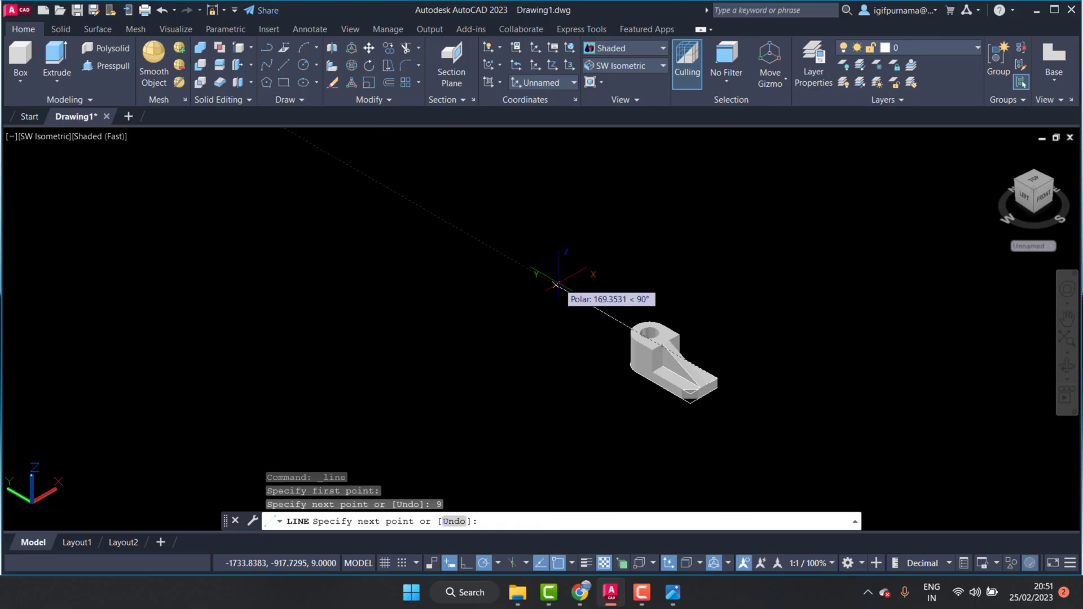
pyautogui.scroll(2, 745, 407)
pyautogui.scroll(1, 728, 383)
pyautogui.scroll(2, 677, 344)
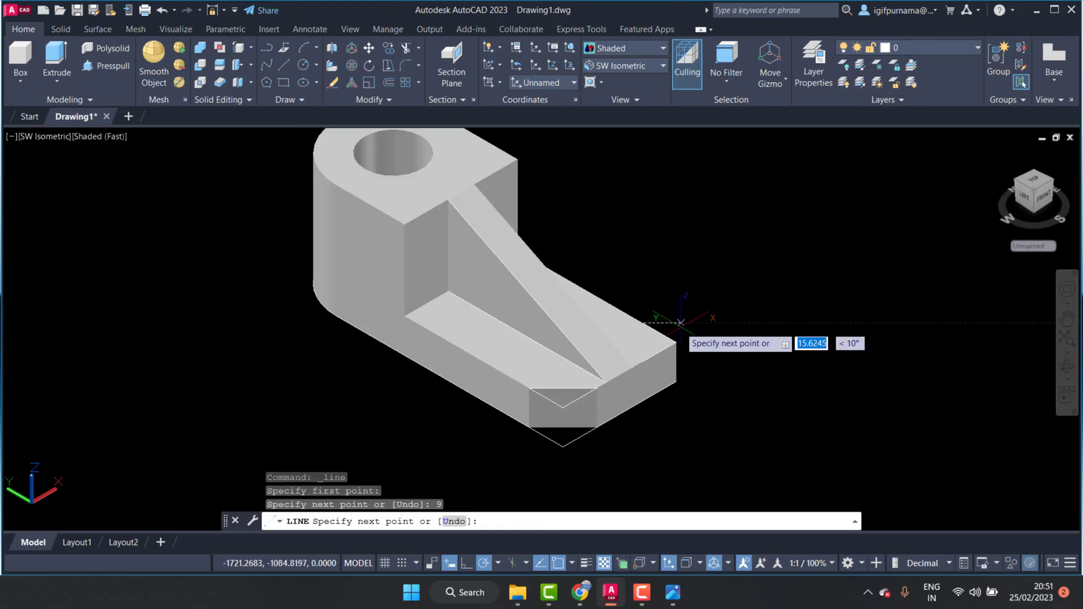
pyautogui.scroll(2, 658, 350)
pyautogui.scroll(2, 645, 356)
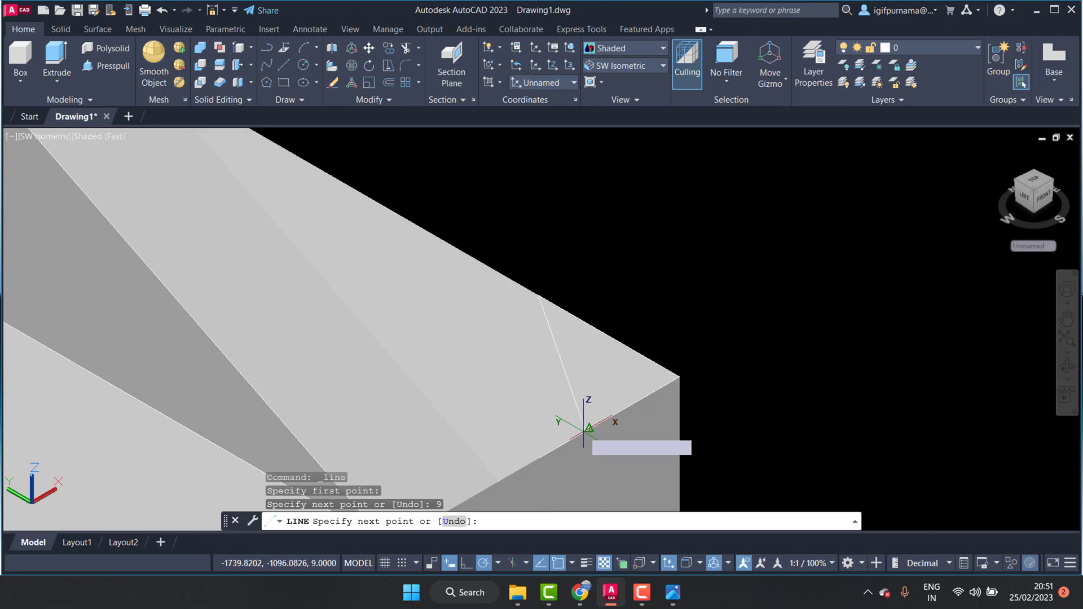
pyautogui.click(589, 428)
pyautogui.rightClick(589, 428)
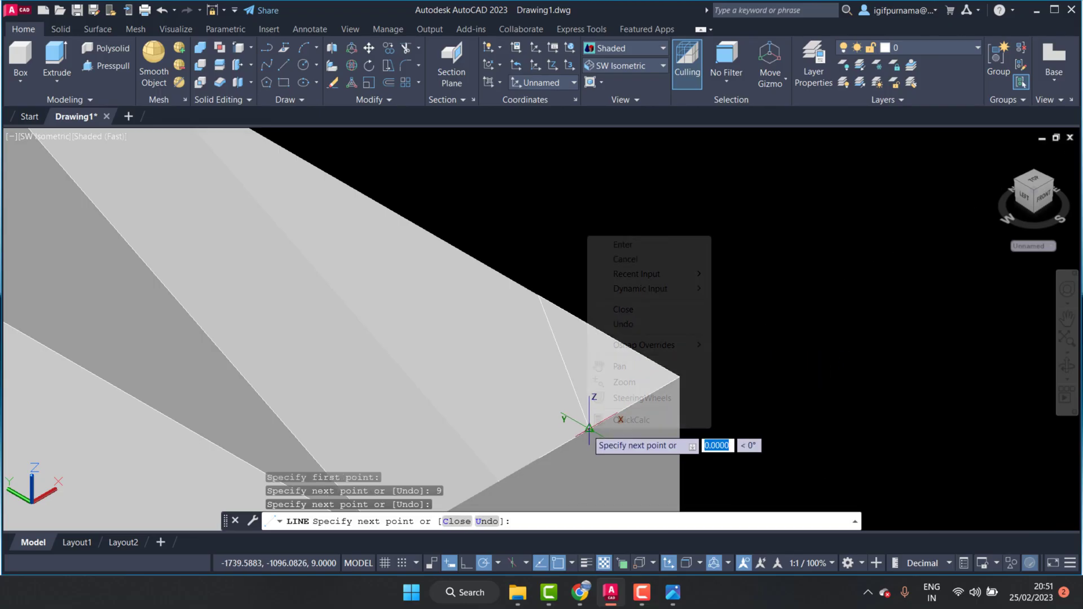
pyautogui.click(636, 249)
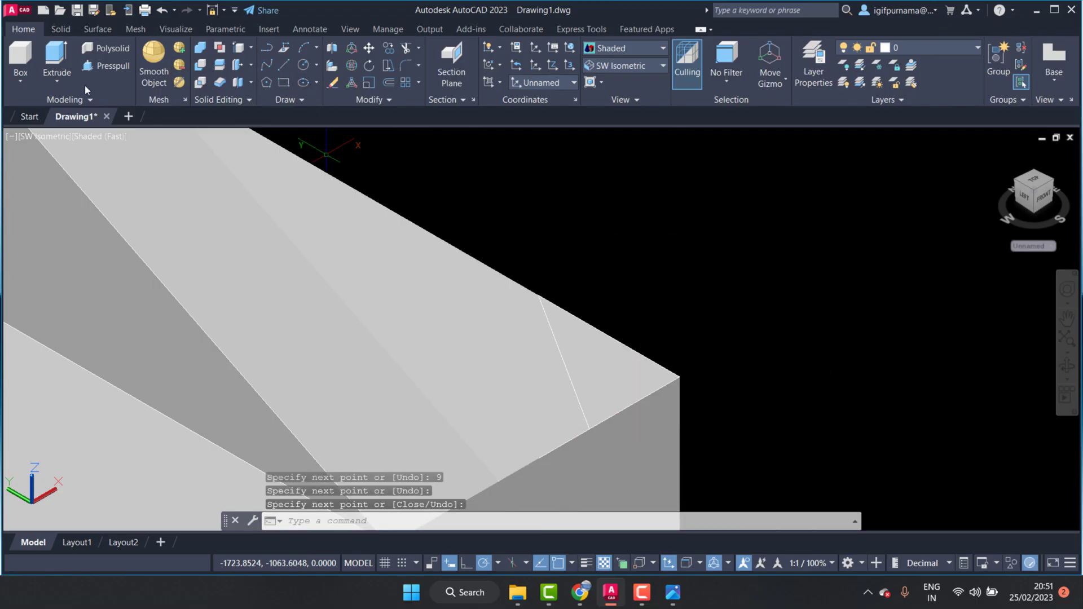
# Step: Press-pull the second triangular corner area through the base plate to cut the chamfer
pyautogui.click(90, 67)
pyautogui.click(632, 372)
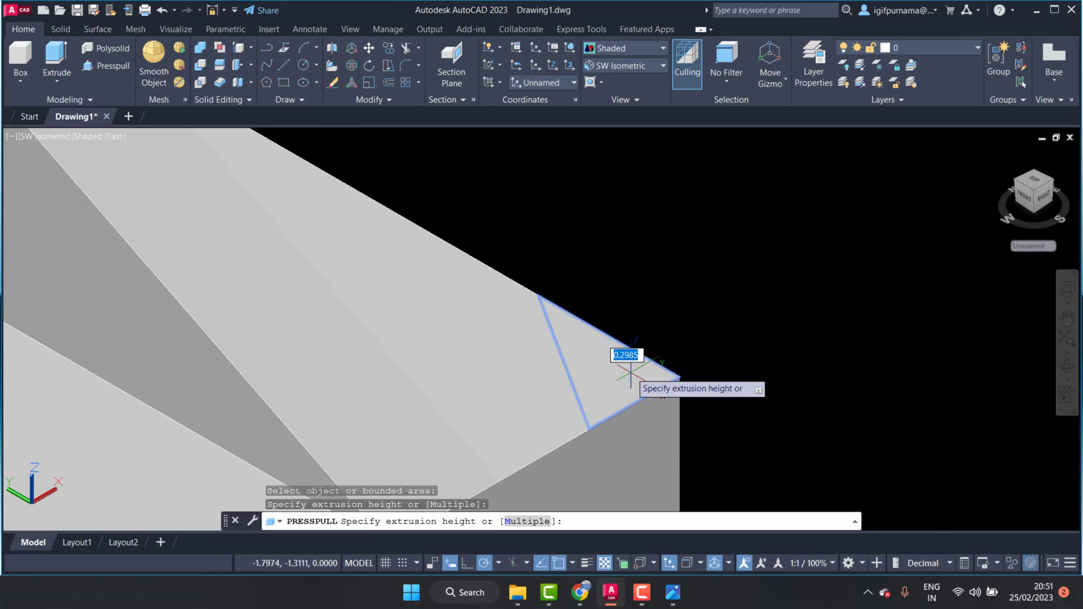
pyautogui.scroll(-3, 621, 338)
pyautogui.click(655, 429)
pyautogui.press('Return')
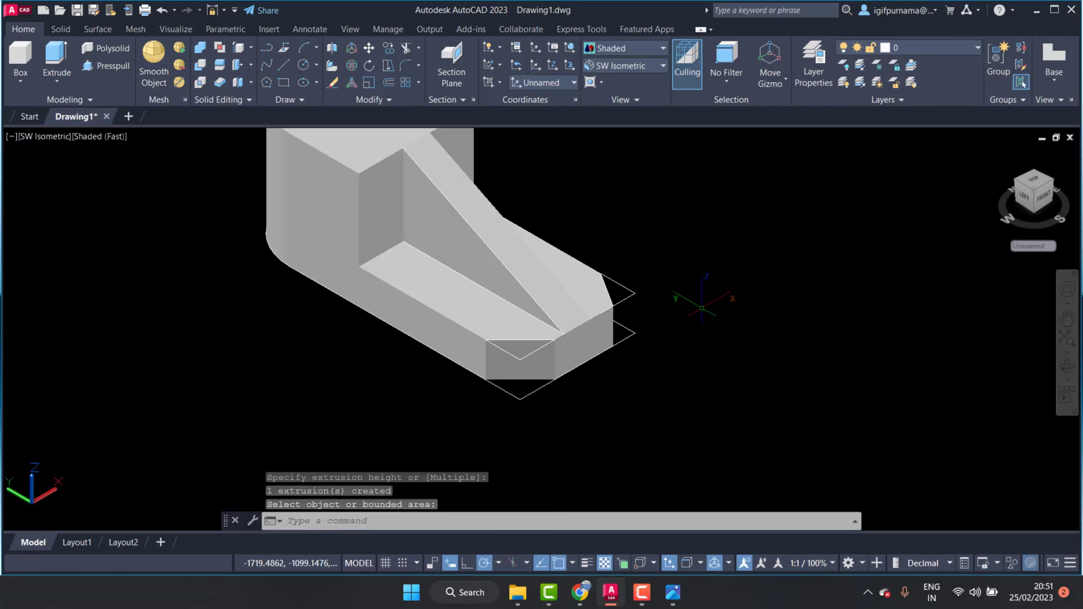
# Step: Move the bracket solid away from the leftover construction lines
pyautogui.click(369, 47)
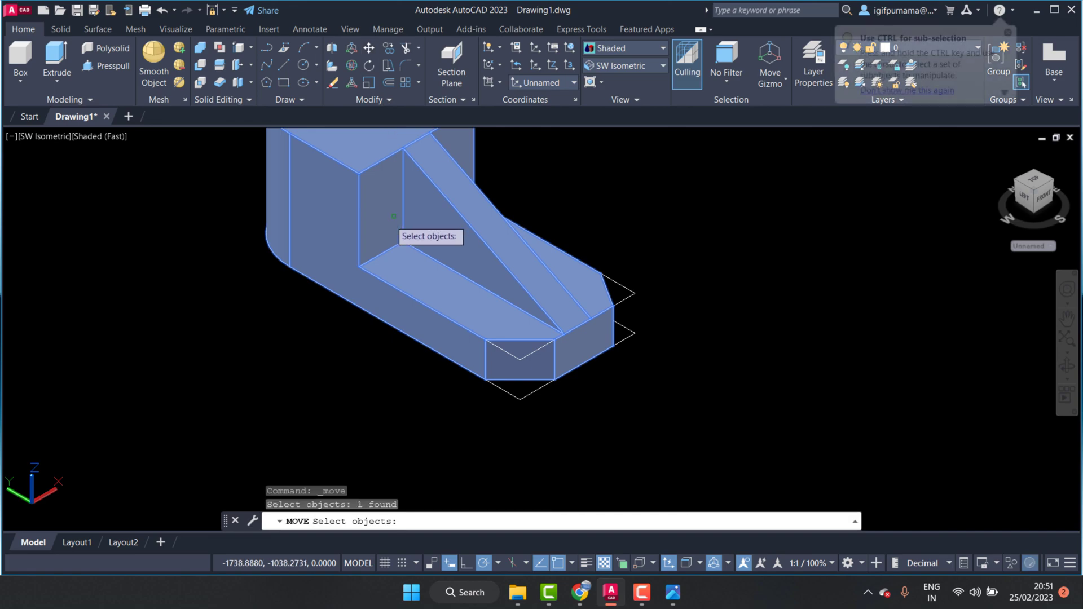
pyautogui.click(395, 229)
pyautogui.press('Return')
pyautogui.click(384, 185)
pyautogui.scroll(-3, 508, 253)
pyautogui.click(580, 289)
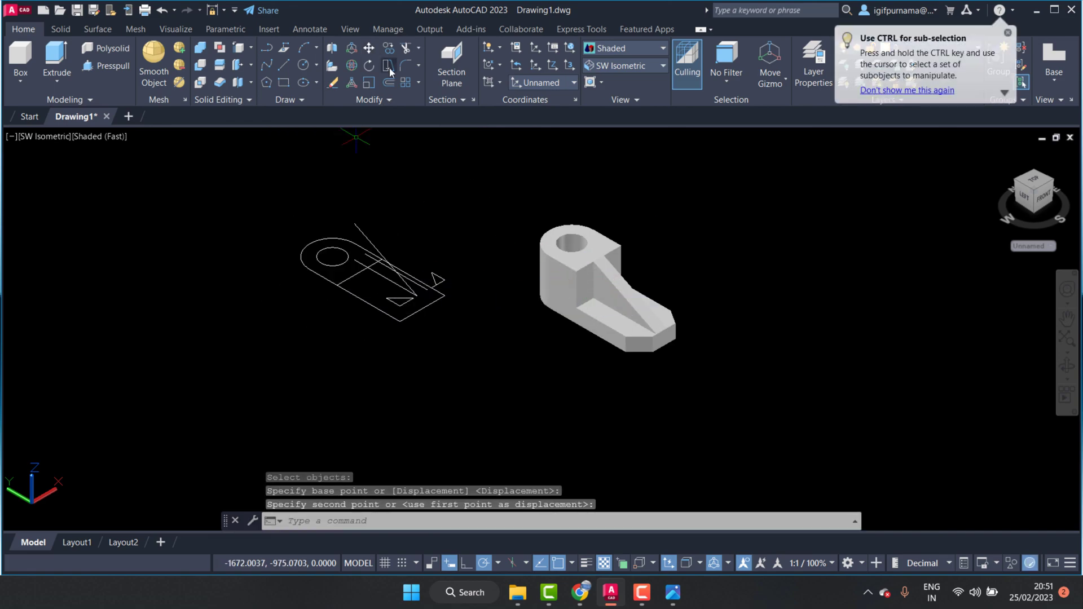
# Step: Erase the 16 leftover construction lines with a window selection
pyautogui.click(334, 83)
pyautogui.click(503, 397)
pyautogui.click(267, 189)
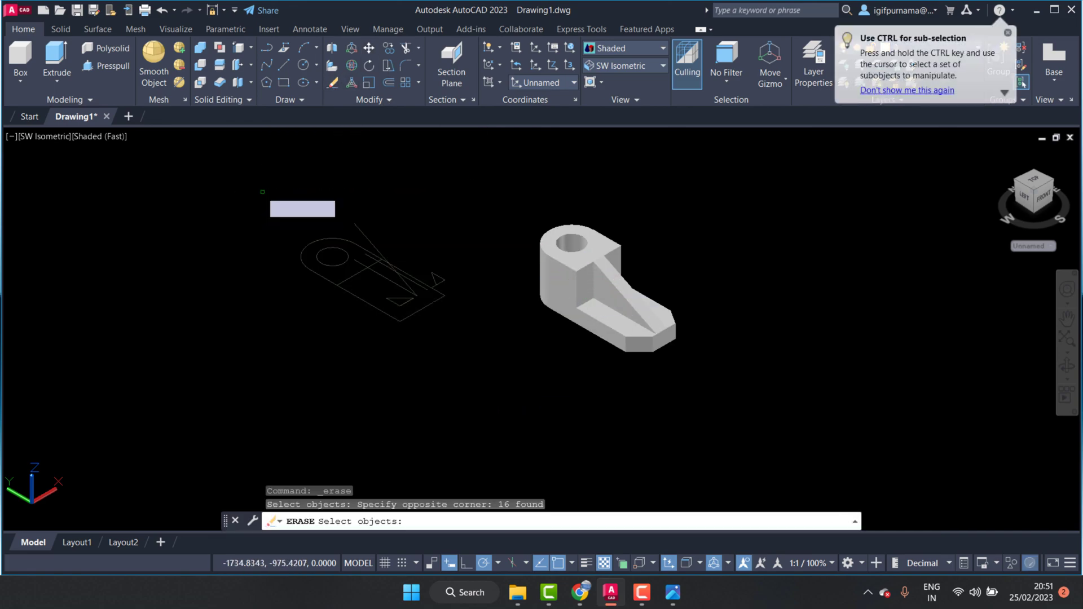
pyautogui.press('Return')
pyautogui.scroll(-1, 701, 271)
pyautogui.scroll(1, 719, 285)
pyautogui.scroll(2, 728, 339)
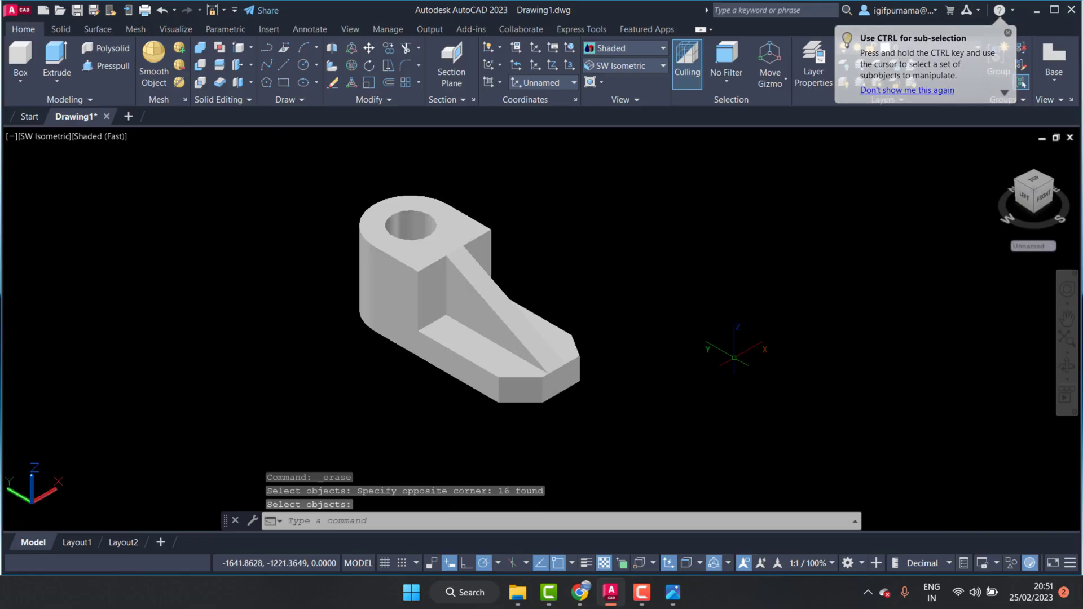
pyautogui.scroll(2, 628, 309)
# Step: Bring the 1.jpg reference image to the front for comparison
pyautogui.click(673, 593)
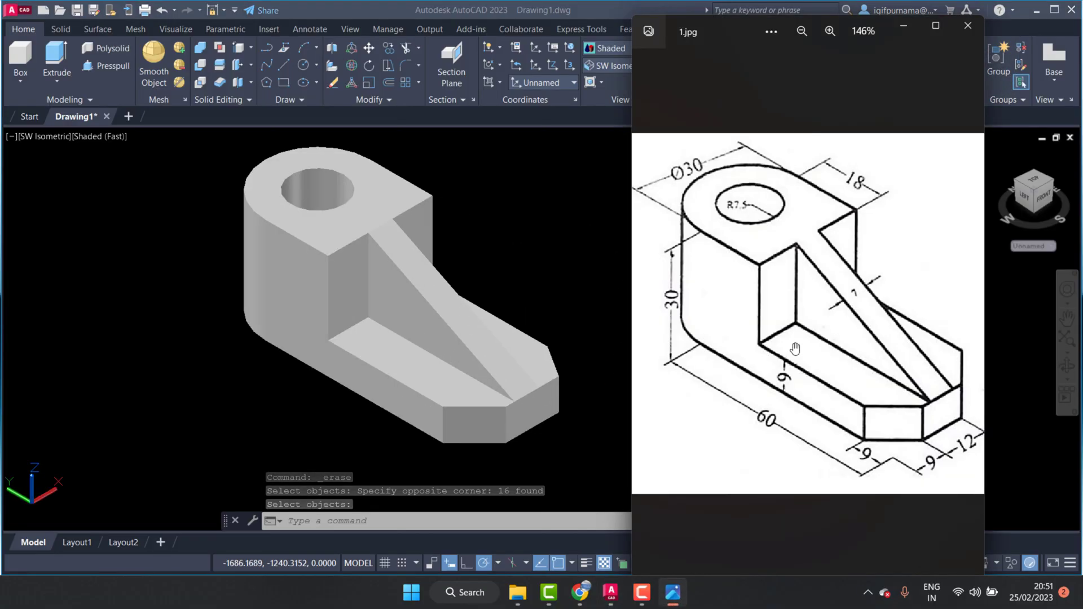